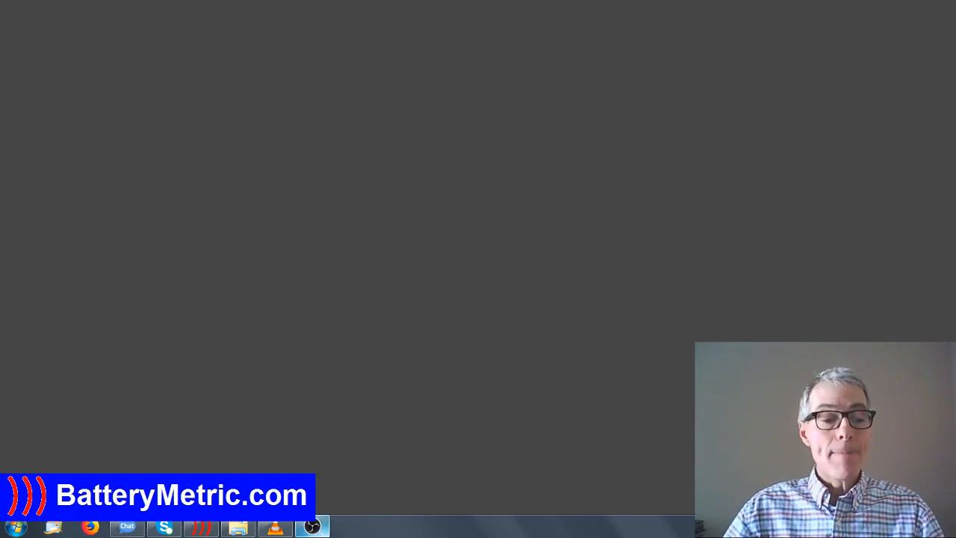
Switch to Battery Console and load the 10 Cell NiCd battery profile in Profile Setup mode.
left_click(208, 529)
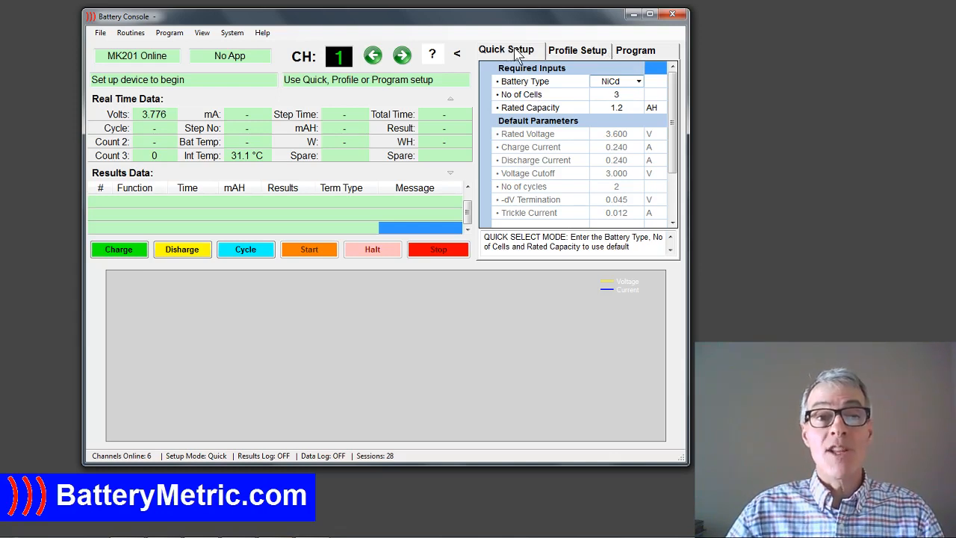
left_click(573, 58)
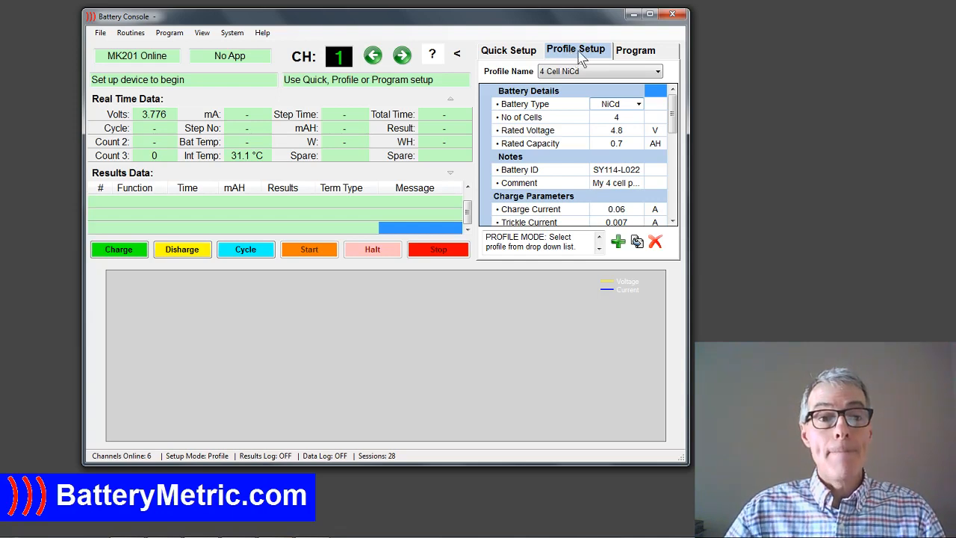
left_click(658, 73)
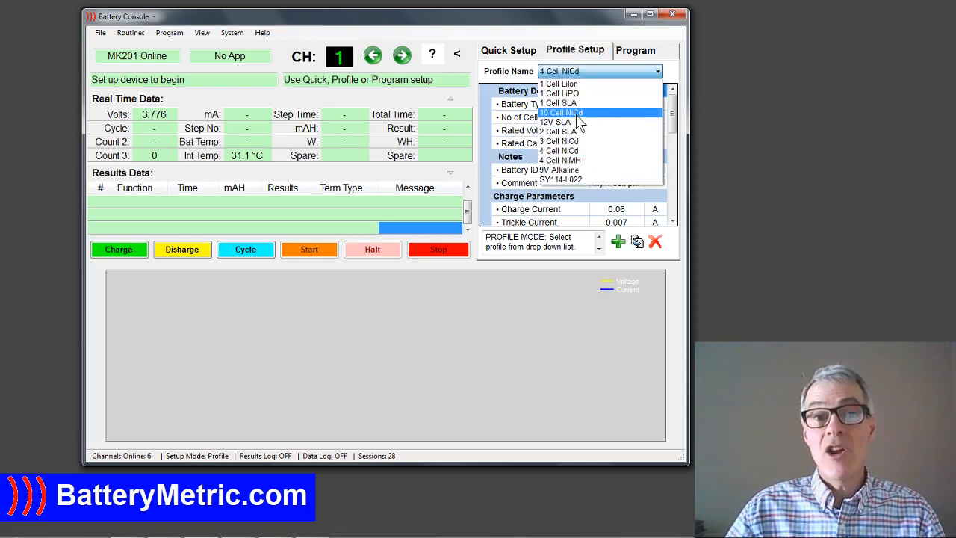
left_click(578, 113)
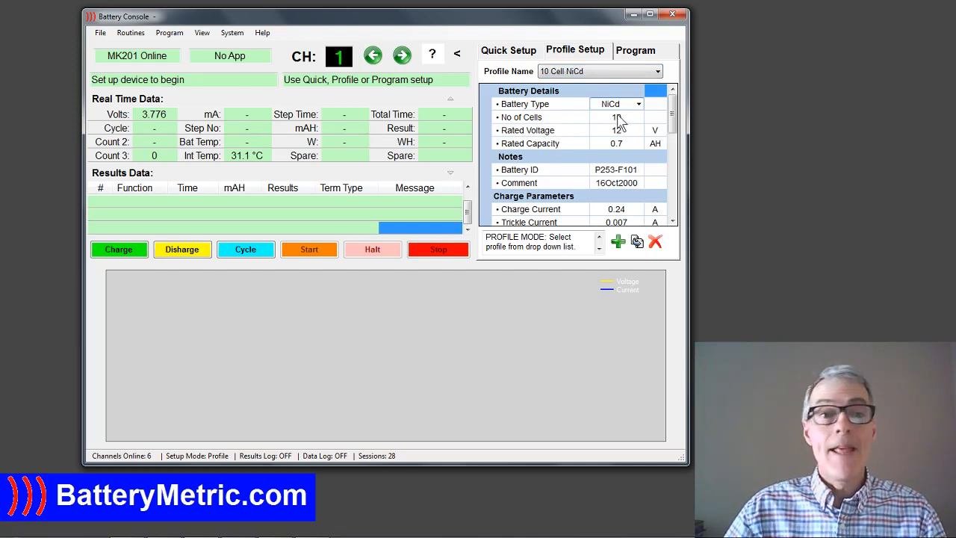
Load the 2 Cell SLA profile and review its full parameter list, from the battery details to the options.
left_click(658, 72)
scroll(635, 85, "up", 2)
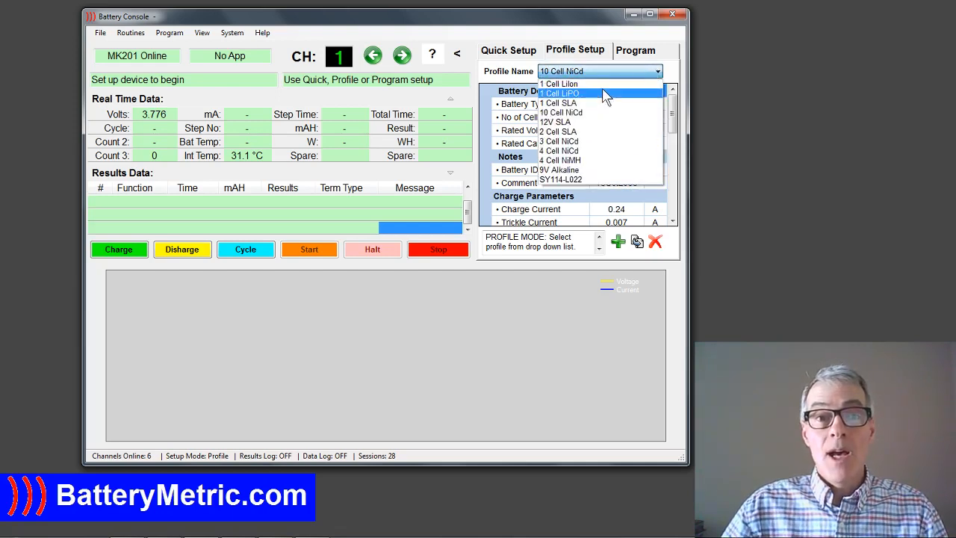
left_click(581, 133)
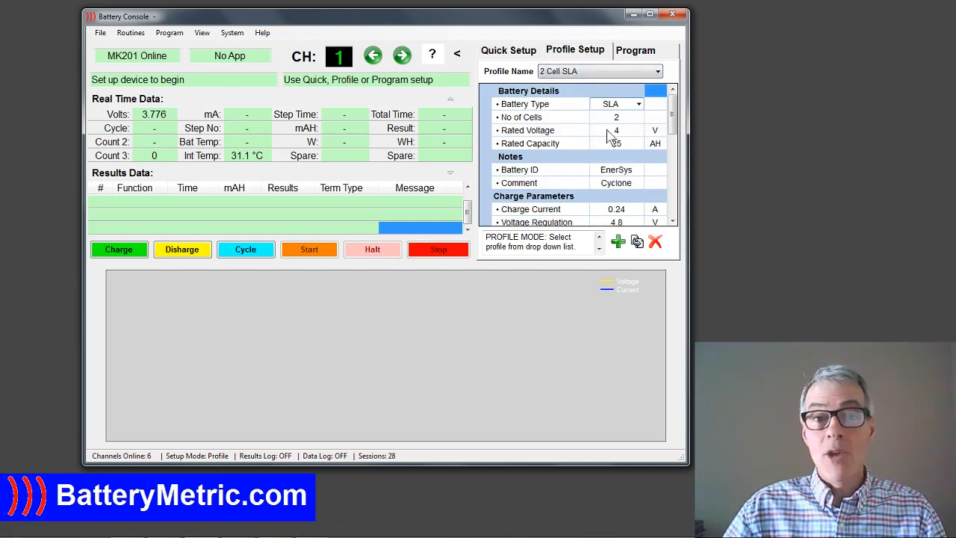
mouse_move(671, 122)
left_mouse_down()
mouse_move(675, 186)
mouse_move(678, 128)
left_mouse_up()
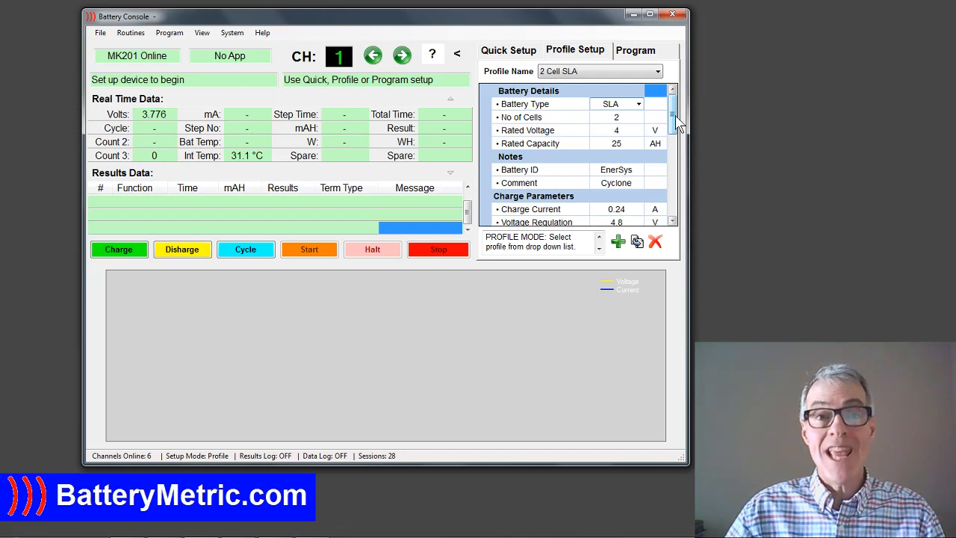
mouse_move(676, 126)
left_mouse_down()
mouse_move(677, 135)
mouse_move(676, 126)
left_mouse_up()
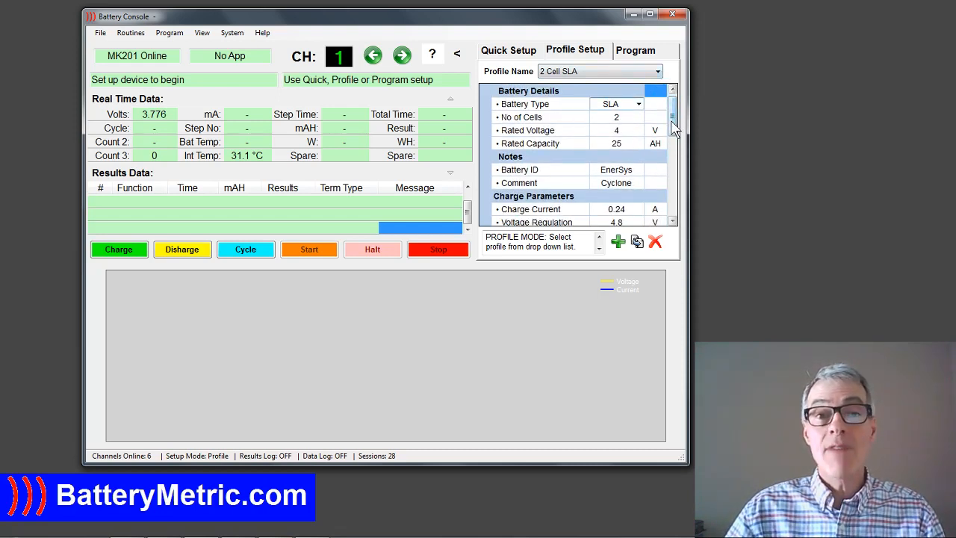
left_click_drag(674, 122, 674, 205)
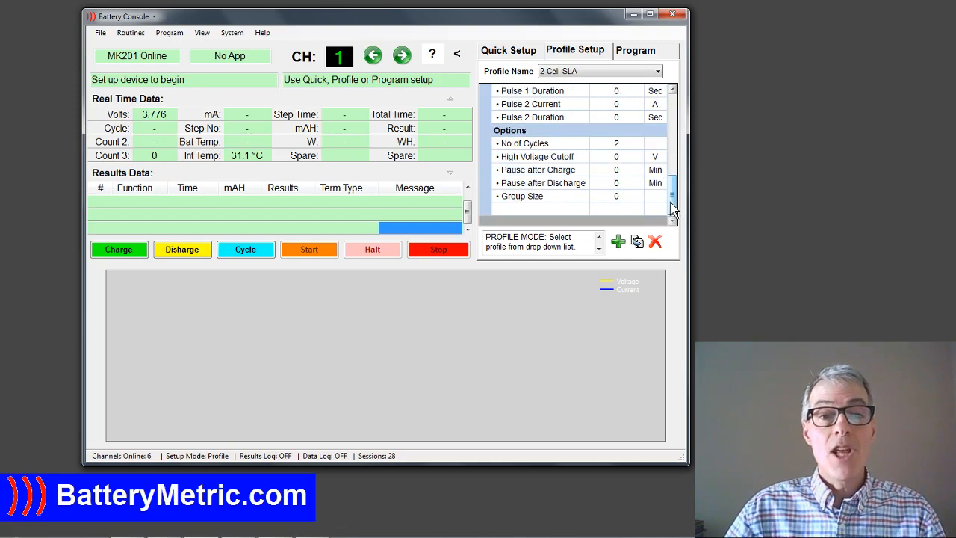
left_click_drag(674, 209, 675, 130)
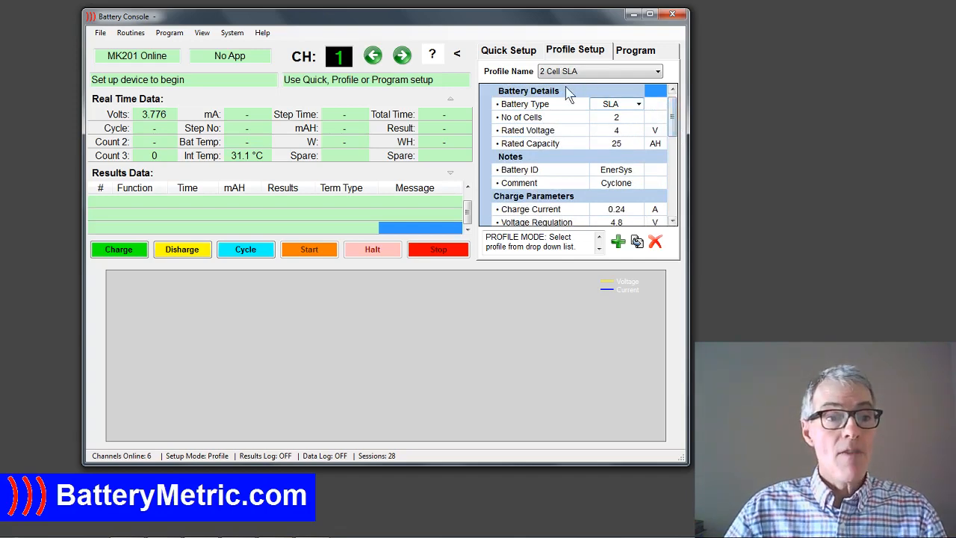
Examine the system configuration for each channel's model and maximum current and voltage, and close the channel details.
left_click(230, 33)
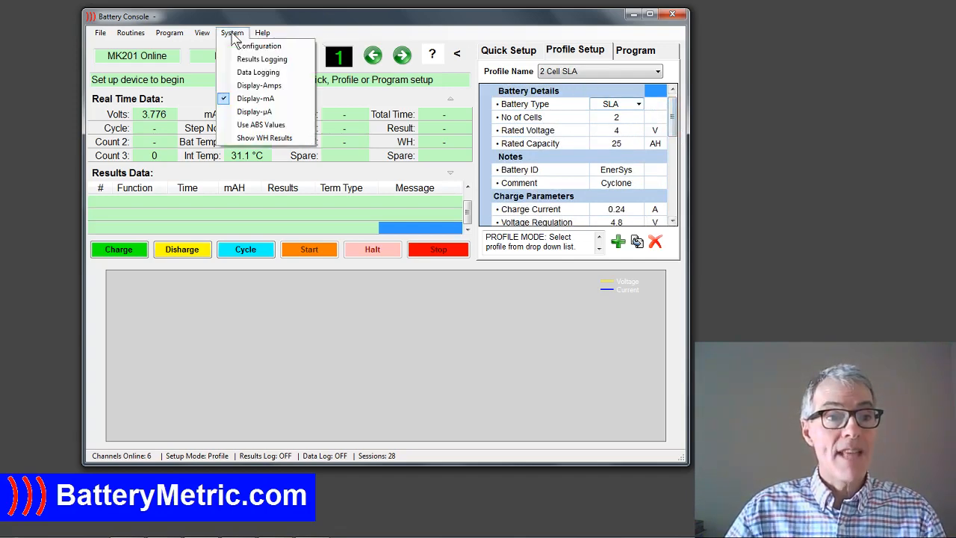
left_click(249, 47)
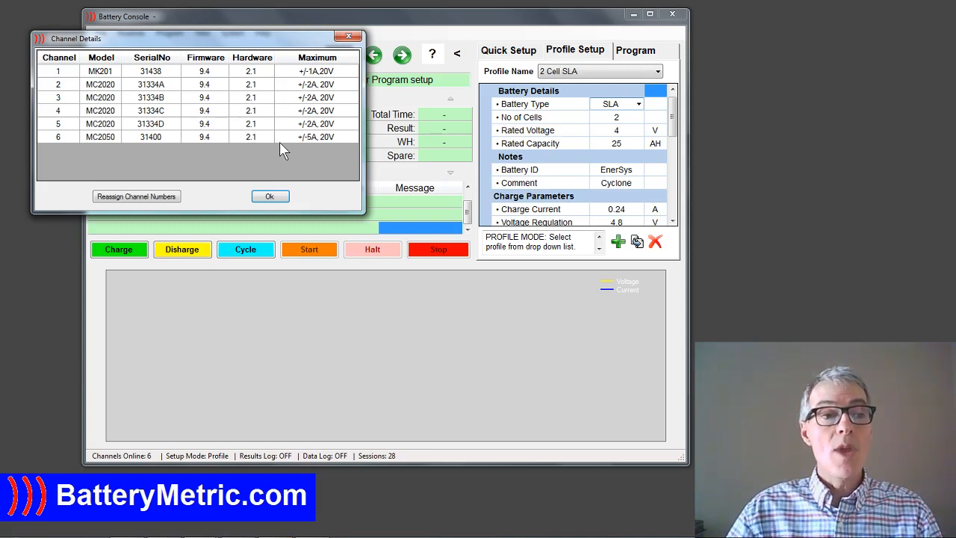
left_click(269, 198)
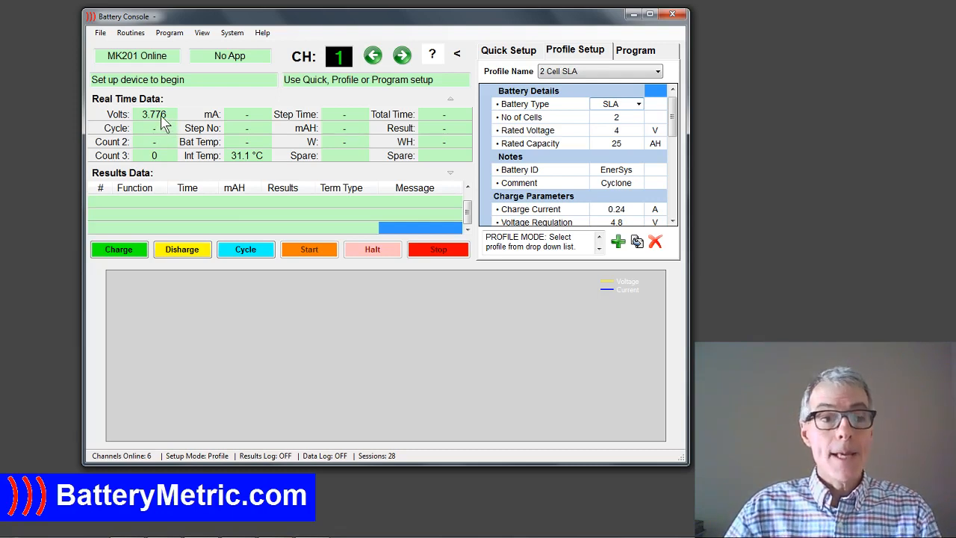
Load the 1 Cell LiIon profile and set its rated capacity to 1.5 AH.
left_click(658, 71)
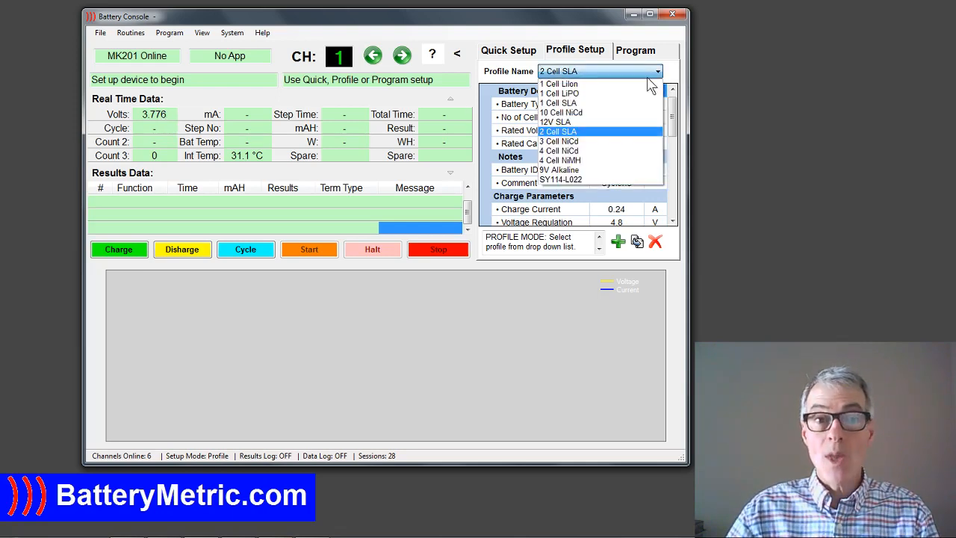
left_click(587, 90)
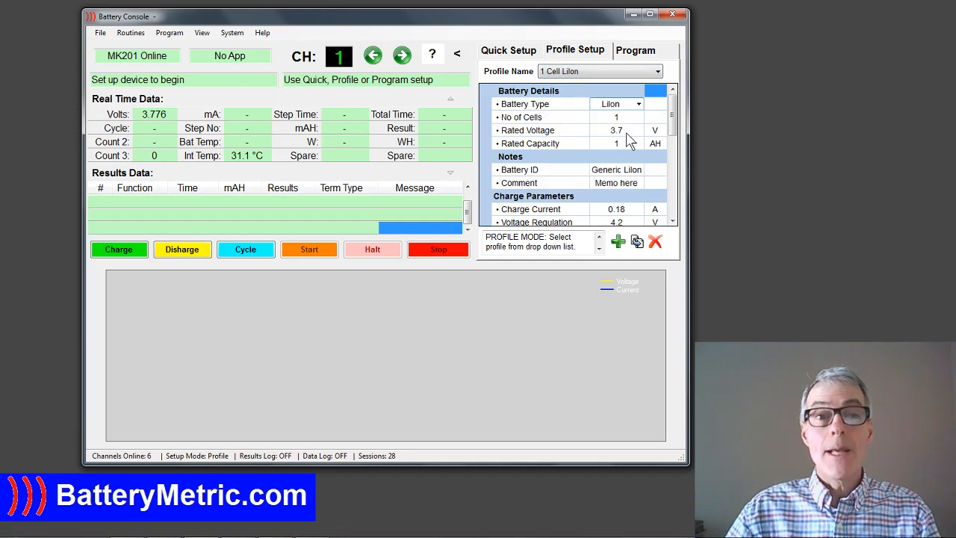
left_click(619, 145)
type("1.5")
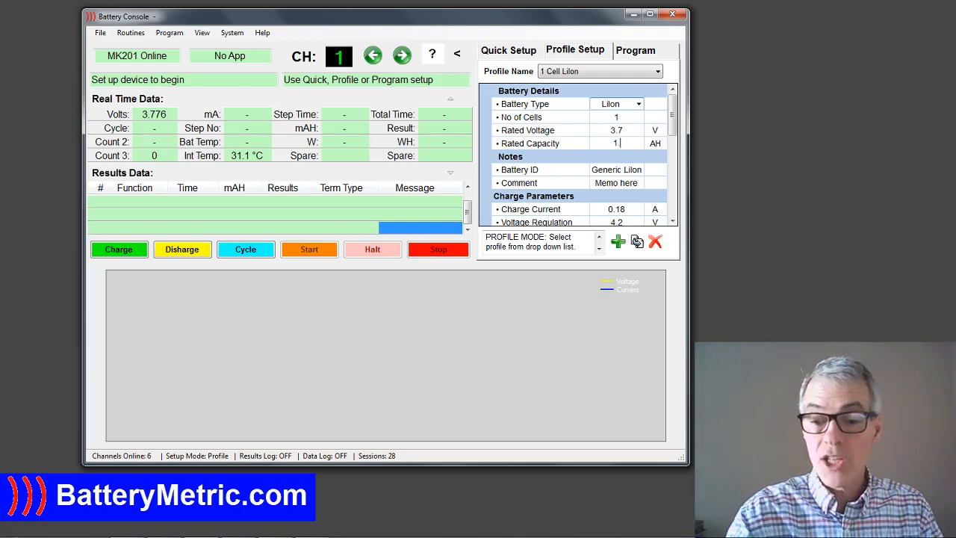
key("Return")
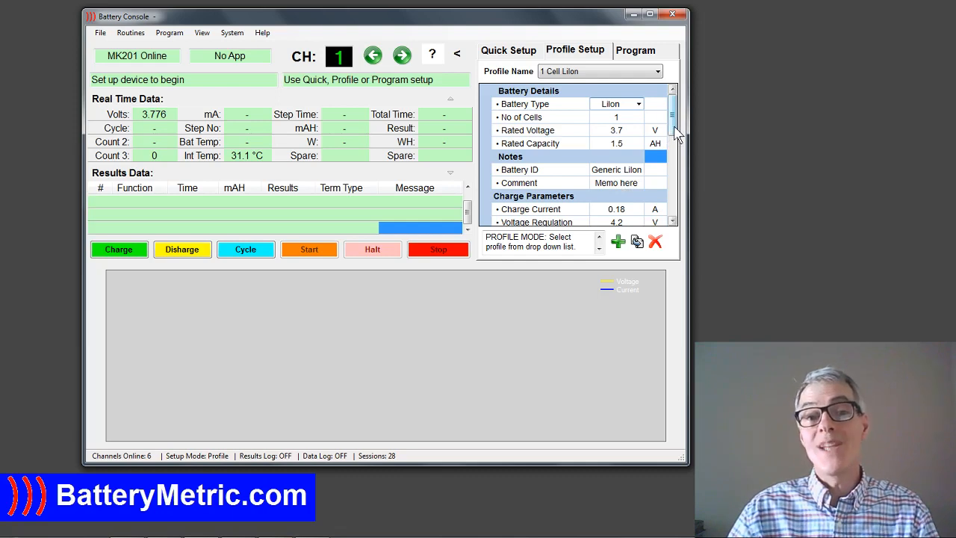
Set the charge current of the 1 Cell LiIon profile to 0.5 A.
left_click_drag(676, 133, 677, 154)
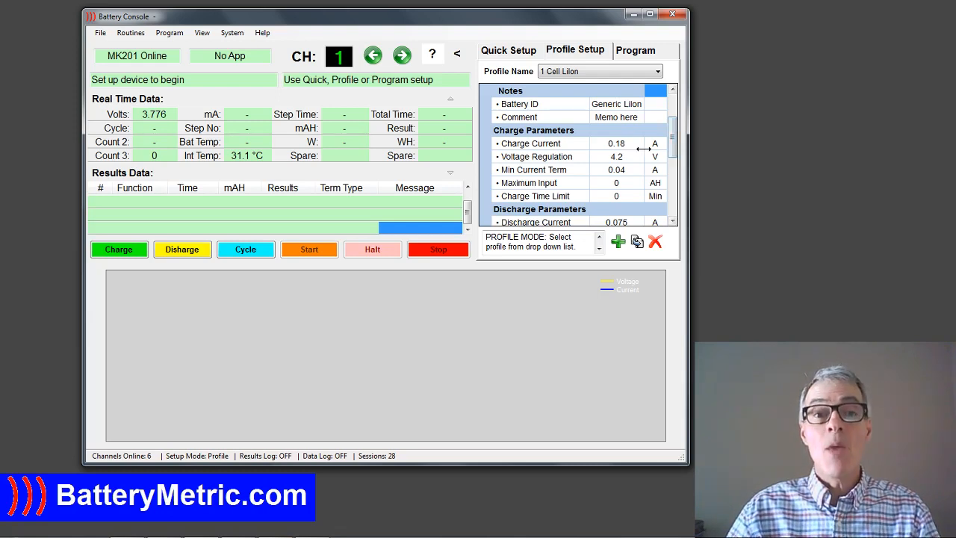
left_click_drag(675, 151, 678, 133)
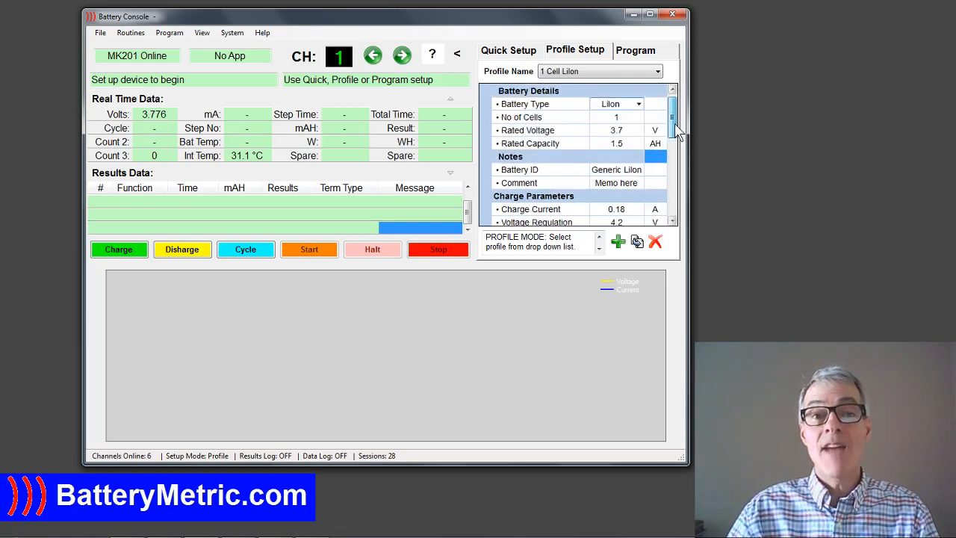
mouse_move(677, 133)
left_mouse_down()
mouse_move(678, 161)
mouse_move(674, 122)
left_mouse_up()
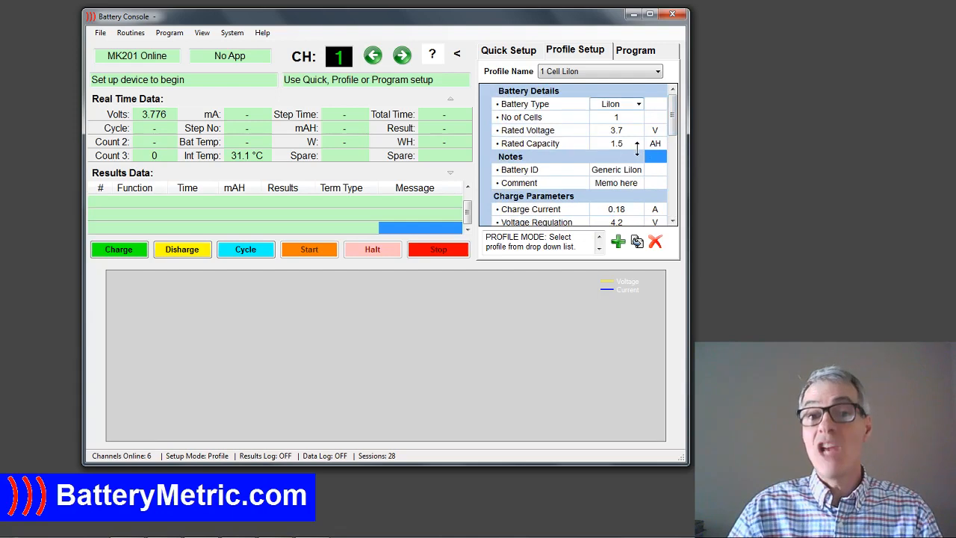
left_click_drag(676, 126, 678, 155)
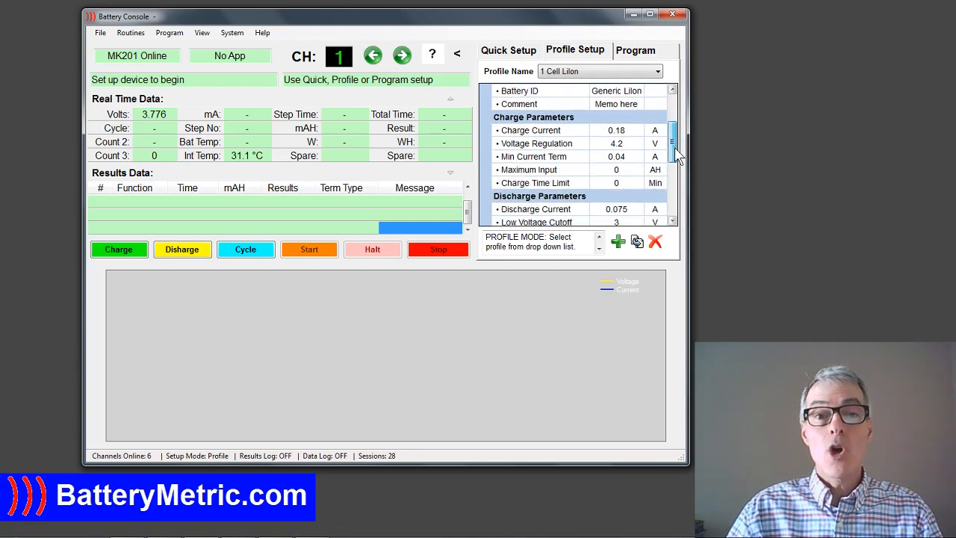
left_click(626, 130)
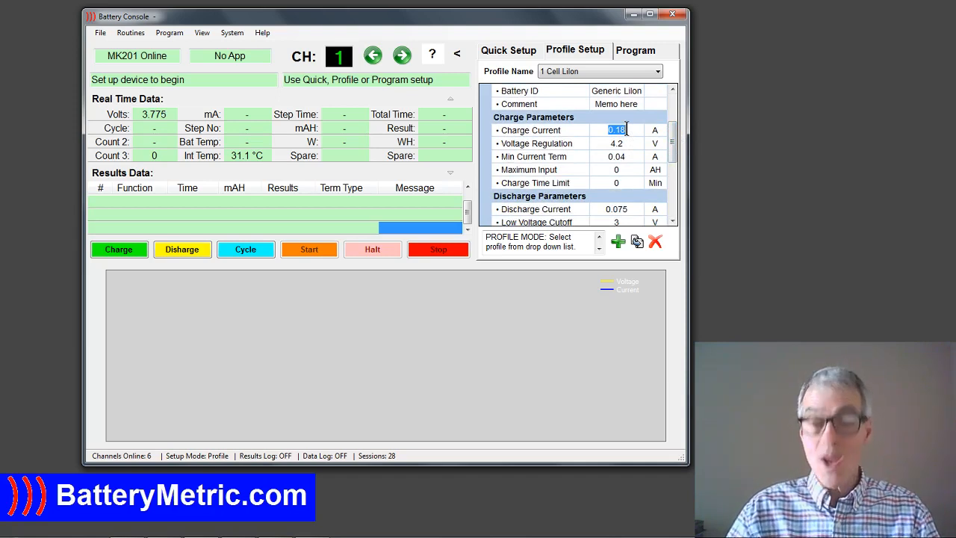
type("0.5")
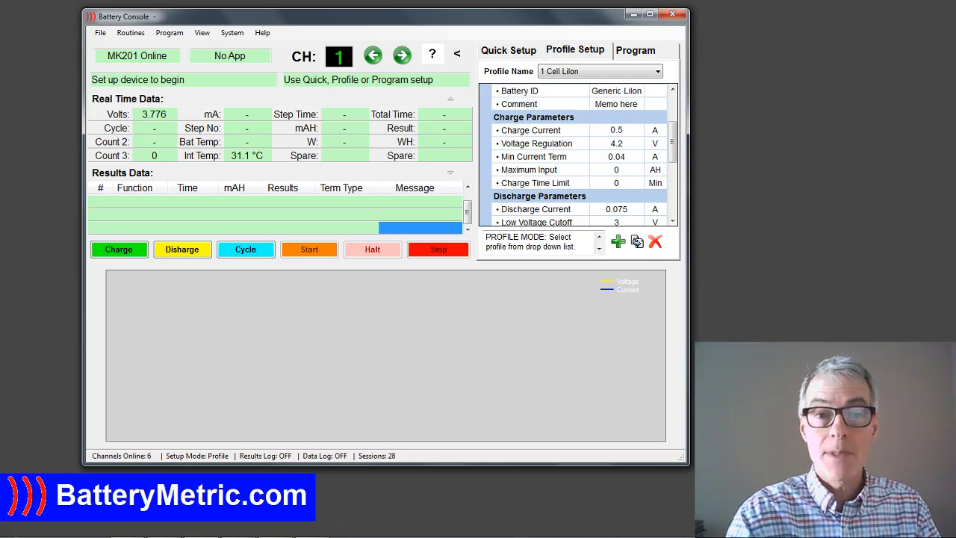
scroll(629, 136, "up", 2)
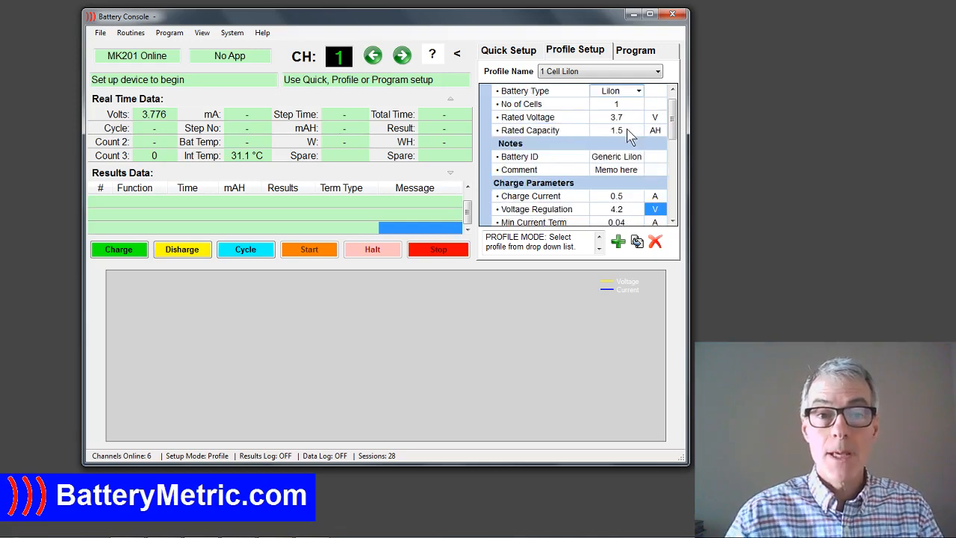
Set the minimum current termination in the charge parameters to 0.1 A.
left_click(672, 222)
left_click(672, 222)
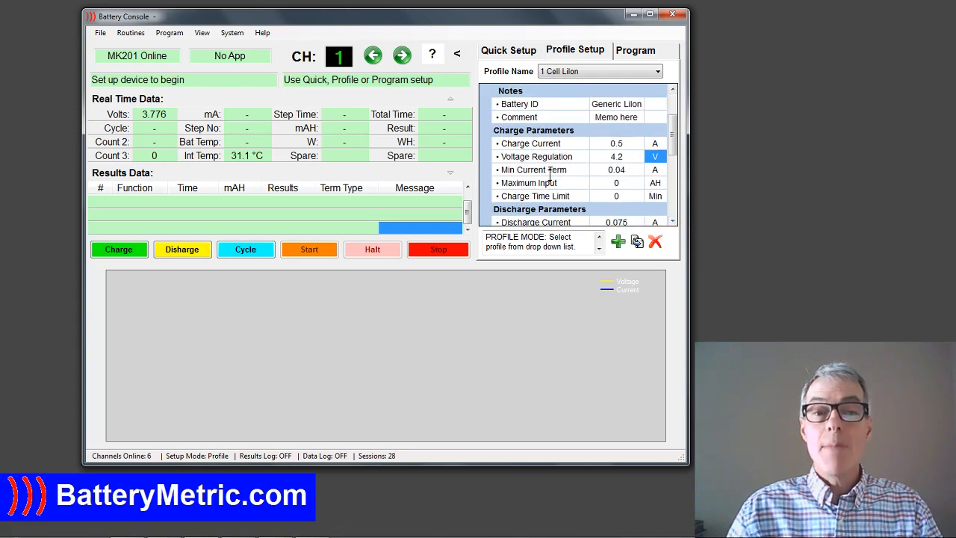
left_click(626, 170)
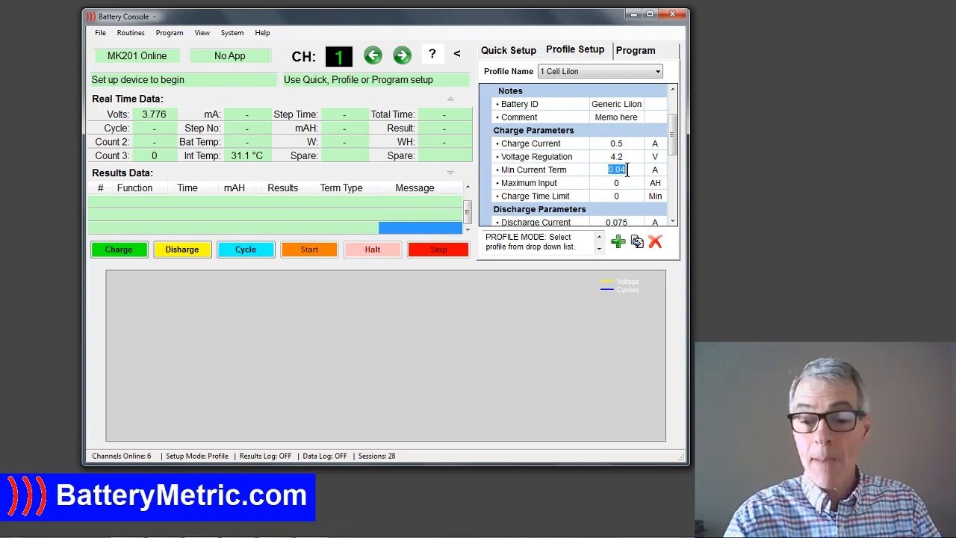
type("0")
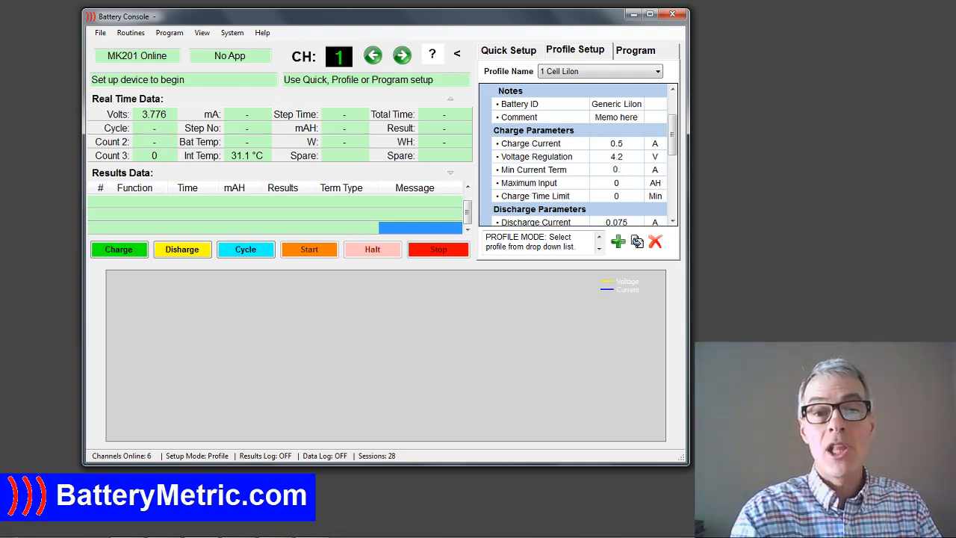
type(".1")
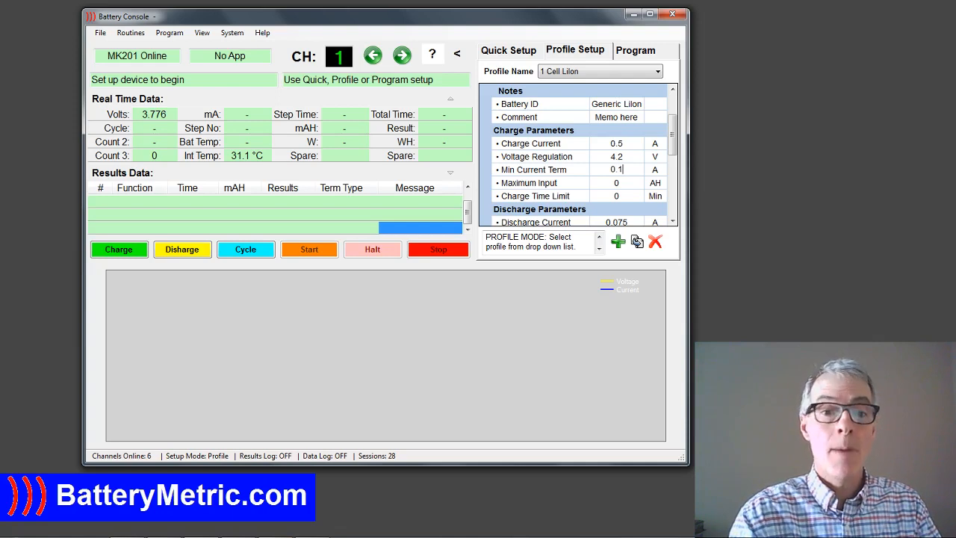
key("Return")
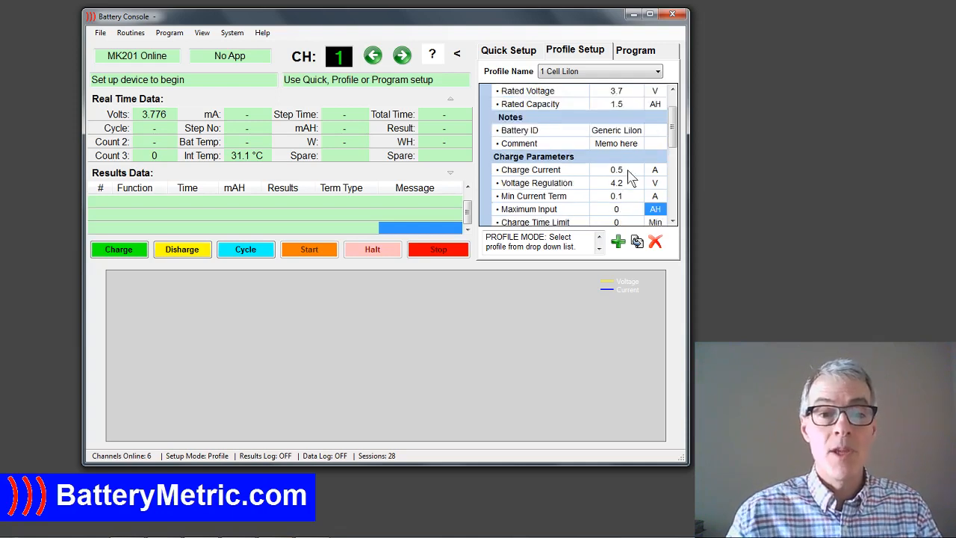
Check the remaining charge and discharge parameters of the LiIon profile, and load the Charge routine on channel 1.
left_click(672, 221)
left_click(672, 221)
left_click(672, 221)
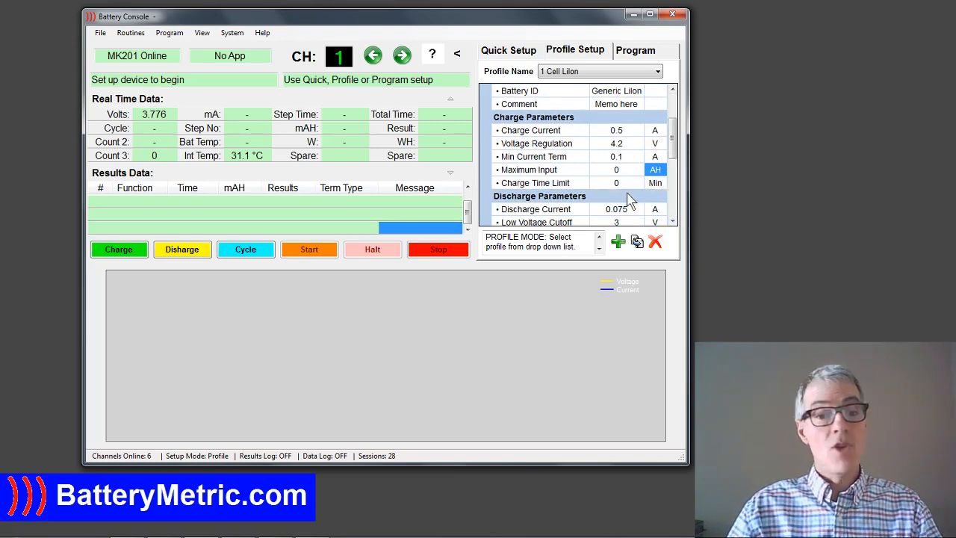
left_click_drag(675, 149, 680, 183)
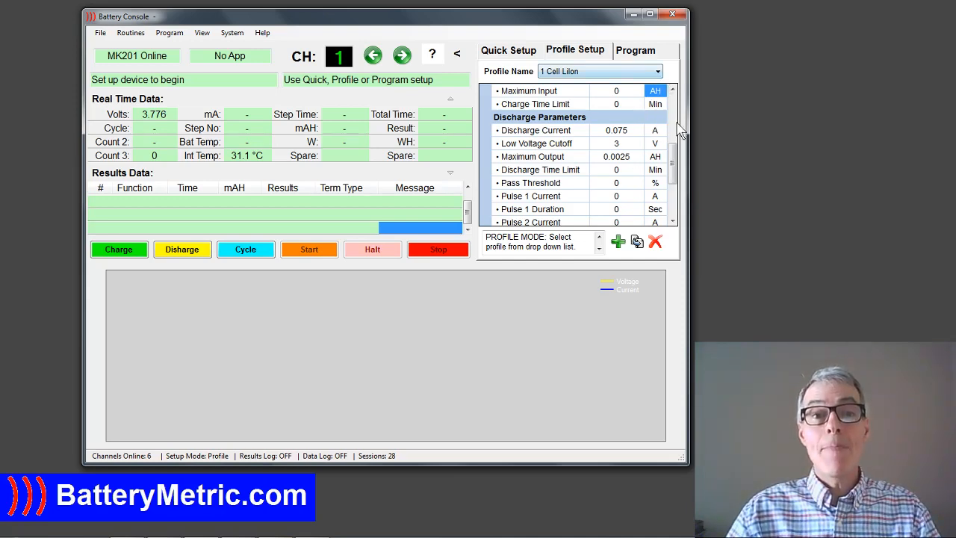
scroll(677, 153, "up", 5)
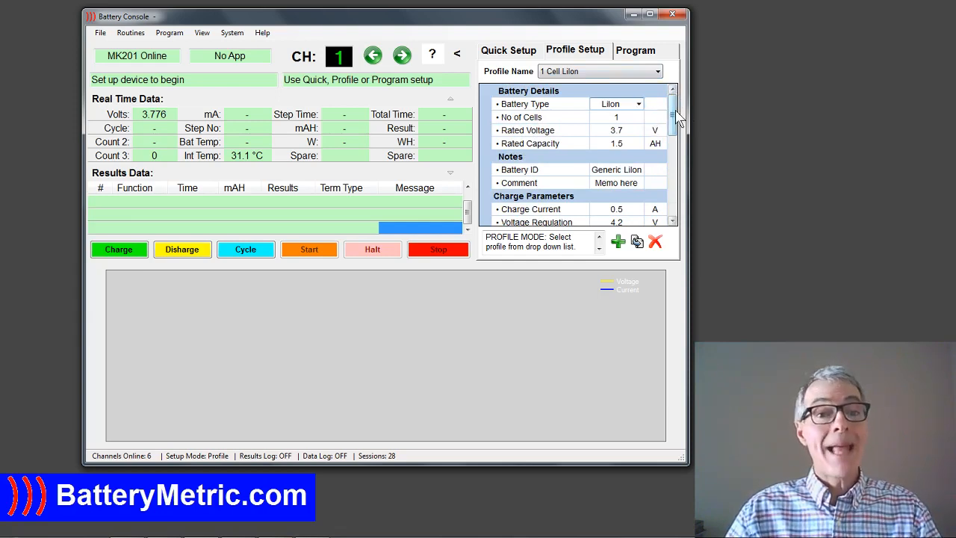
left_click_drag(678, 117, 677, 171)
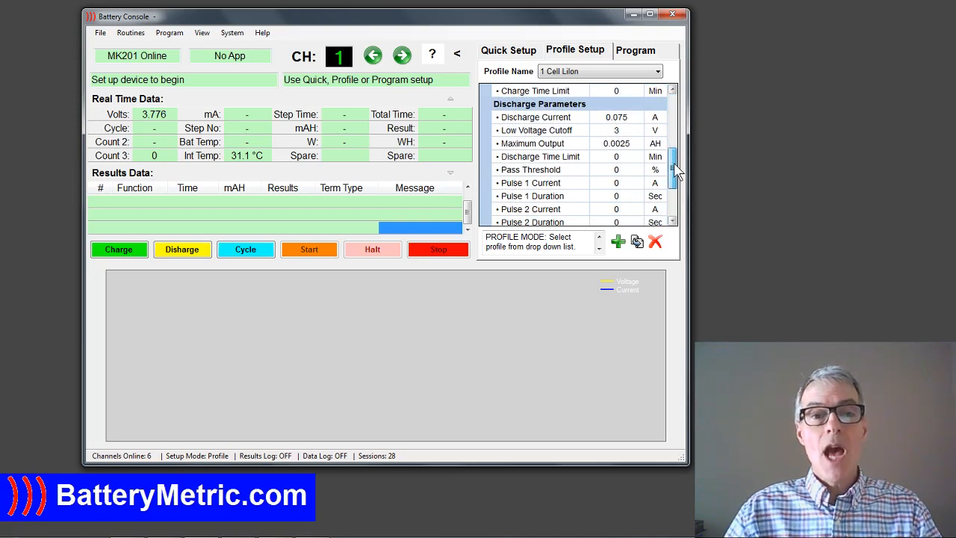
left_click_drag(676, 170, 678, 129)
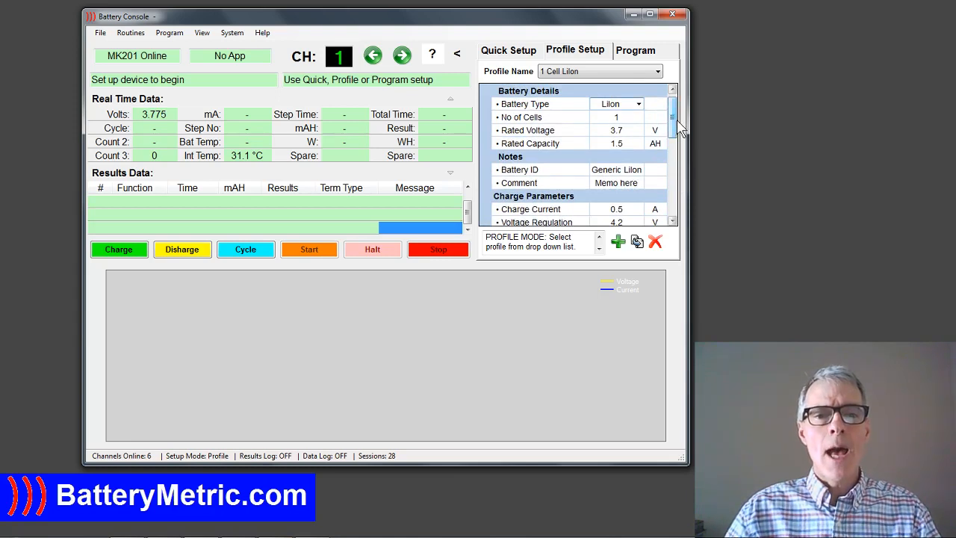
left_click(128, 254)
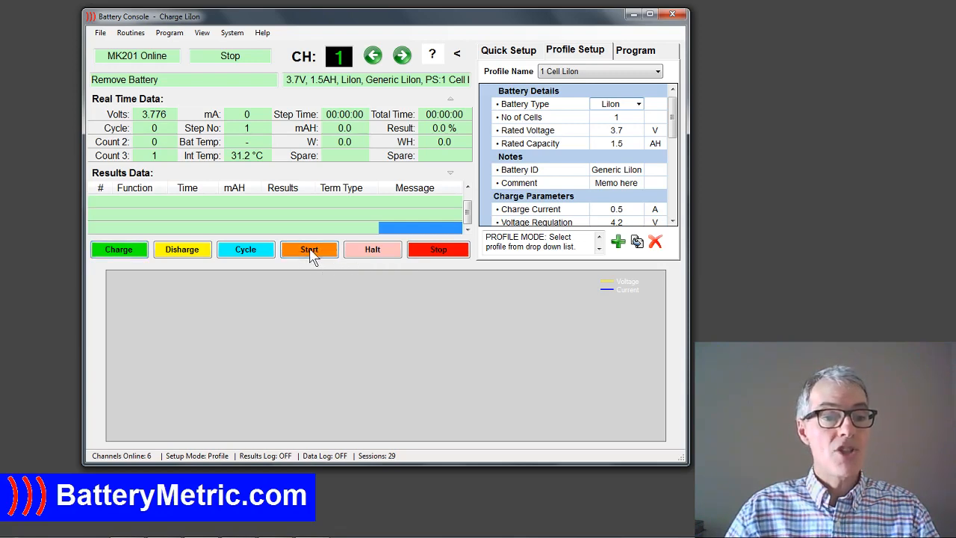
Start the charge on channel 1 and select the 4 Cell NiCd profile for channel 2.
left_click(311, 251)
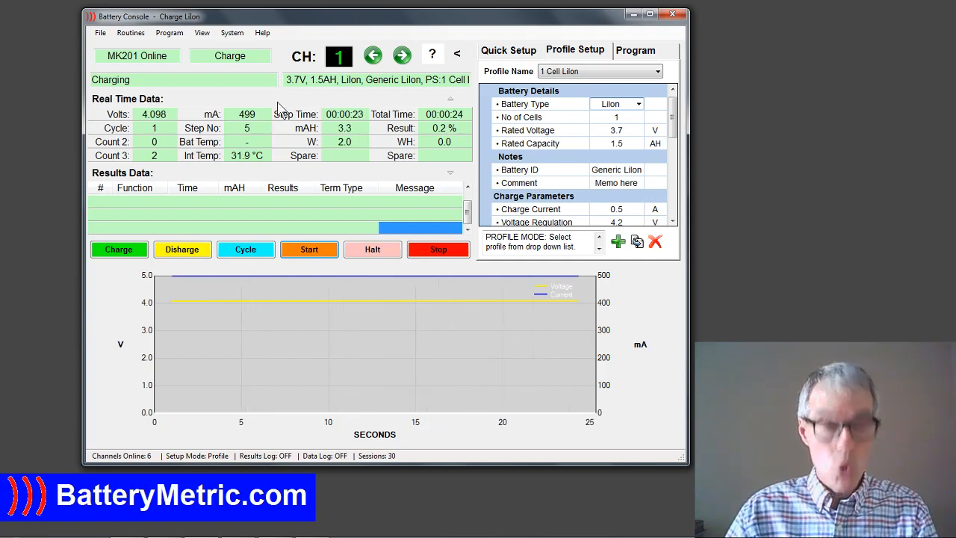
left_click(402, 56)
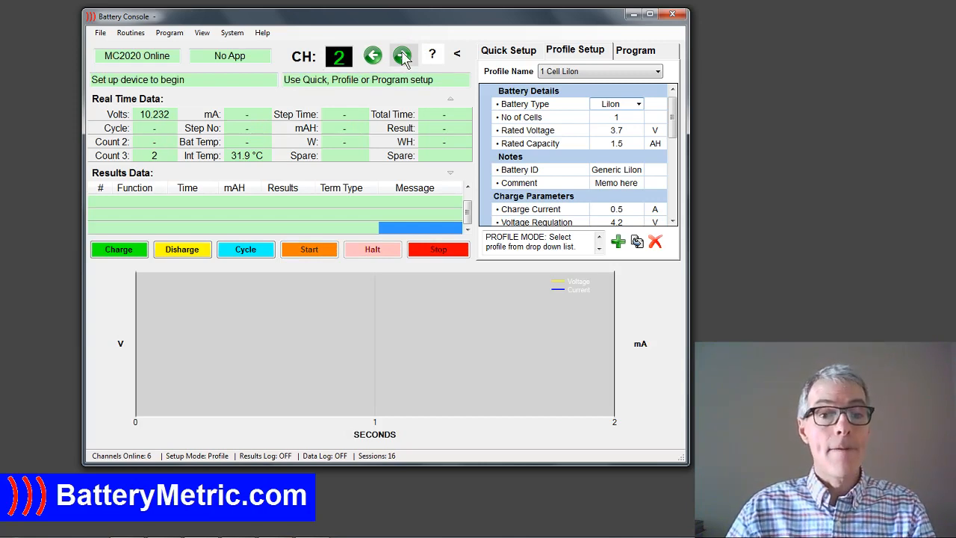
left_click(658, 72)
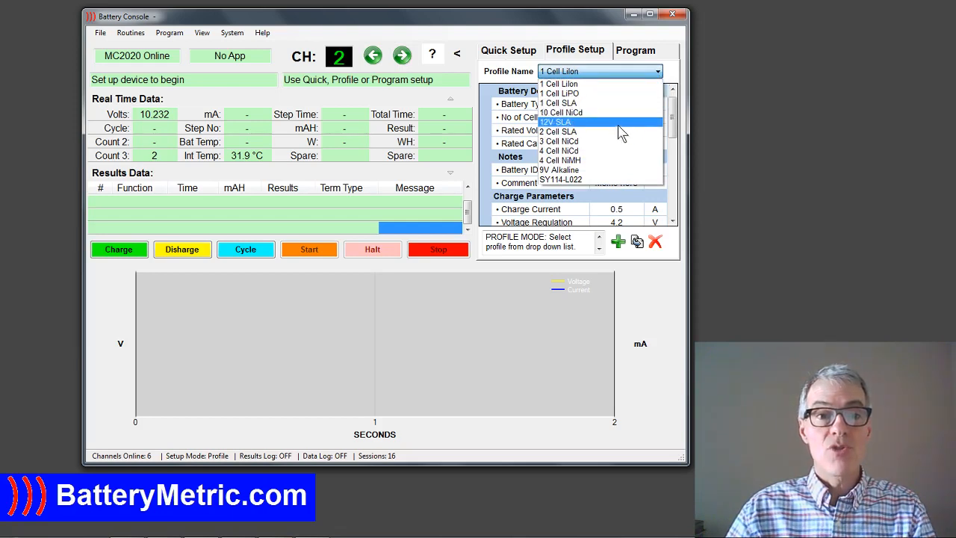
left_click(581, 151)
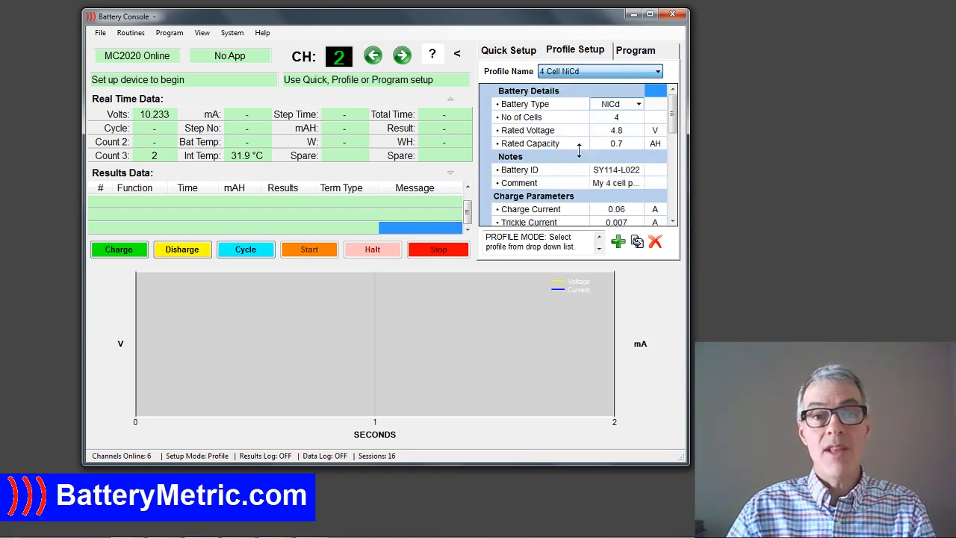
Set the 4 Cell NiCd profile's battery details to 8 cells, 9.6 V rated voltage and 0.8 AH rated capacity.
left_click(624, 118)
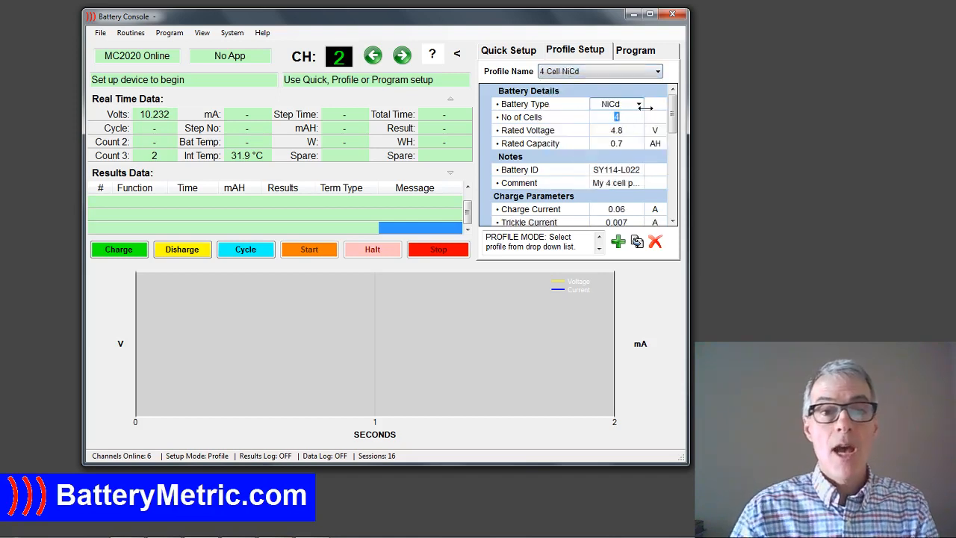
left_click(658, 72)
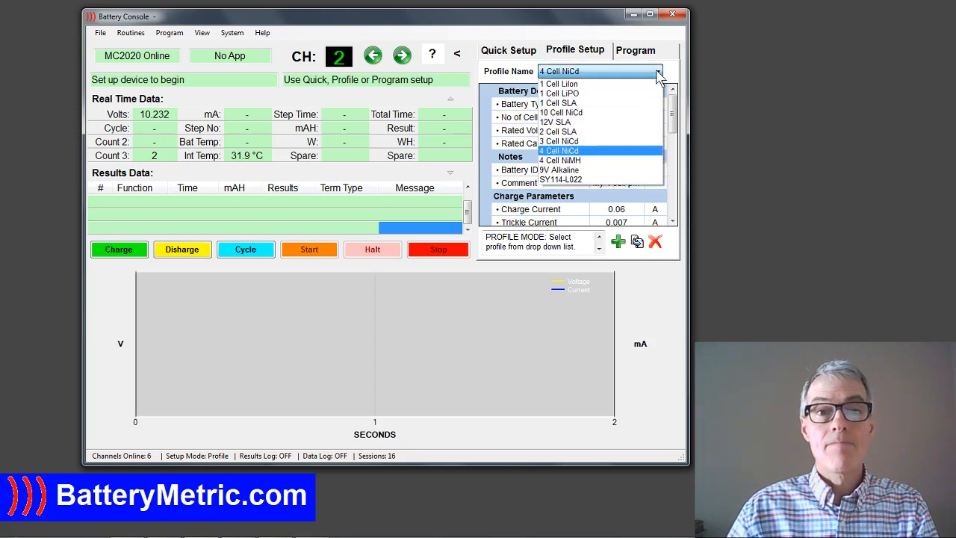
left_click(658, 72)
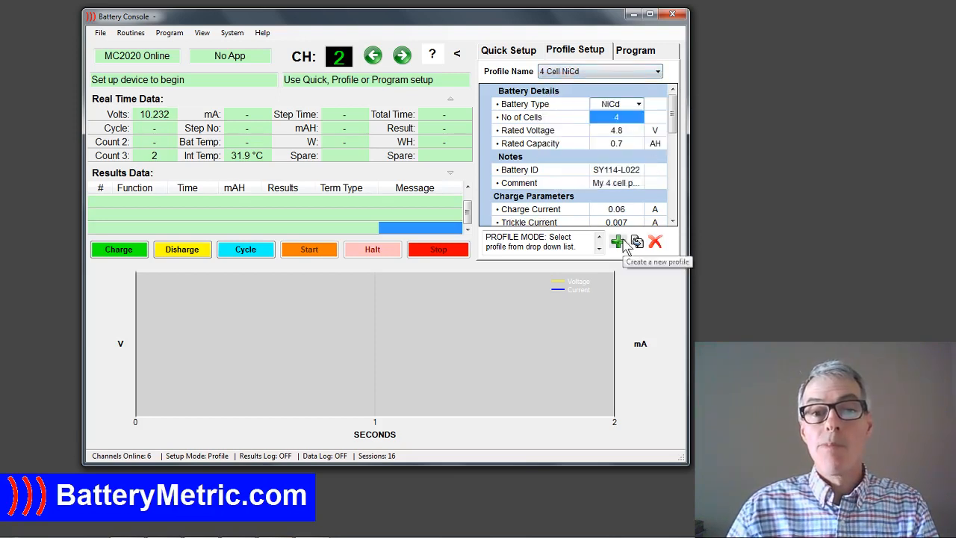
left_click(623, 133)
left_click(622, 117)
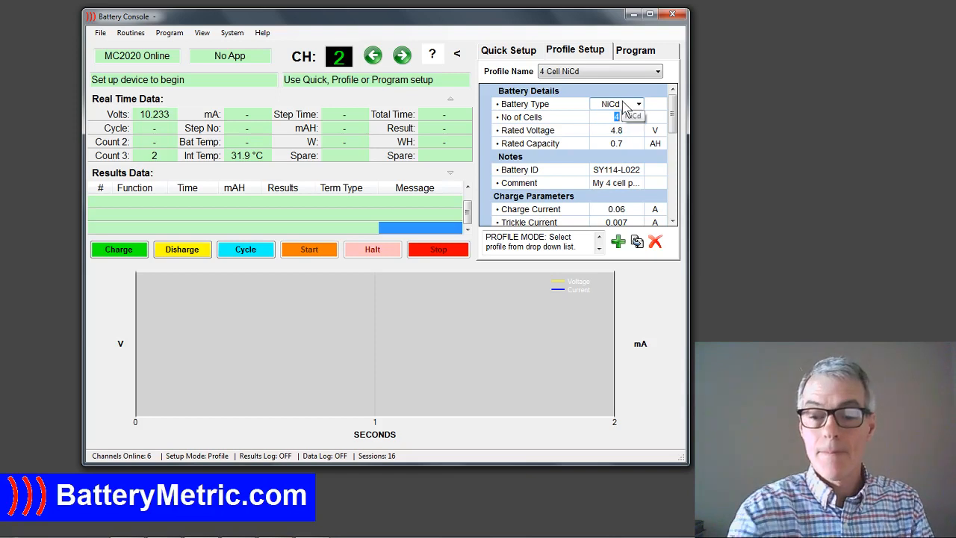
type("8")
left_click(625, 131)
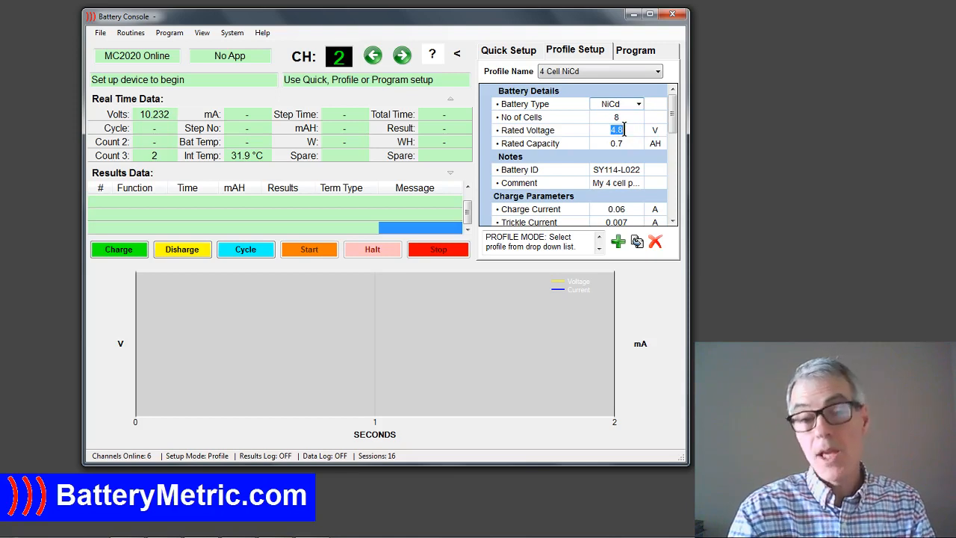
type("9.6")
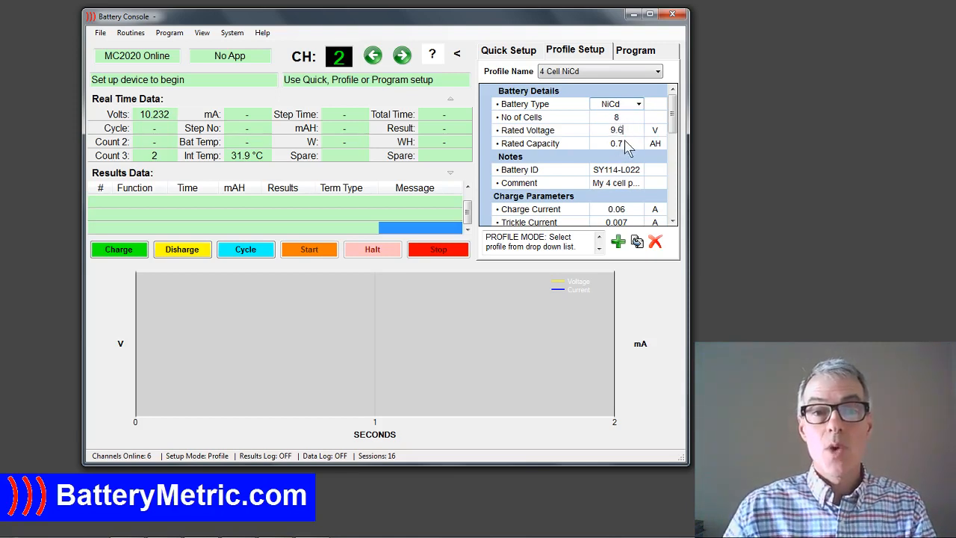
left_click(624, 143)
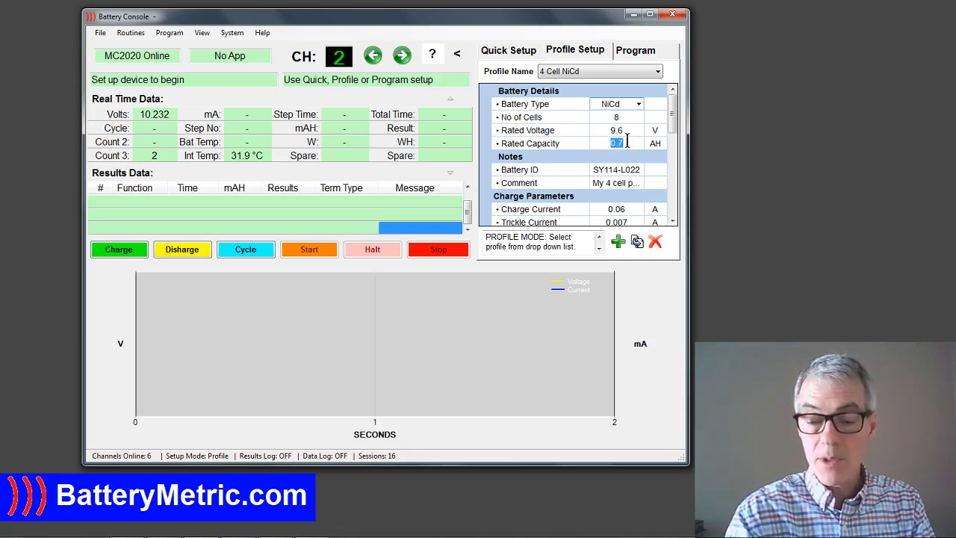
type("0.8")
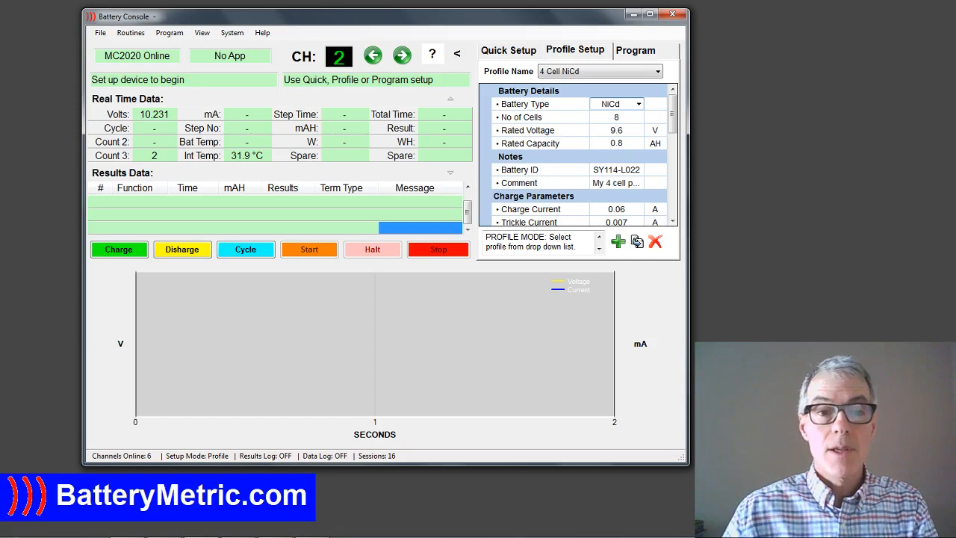
Set the low voltage cutoff in the NiCd profile's discharge parameters to 7.2 V.
left_click(673, 181)
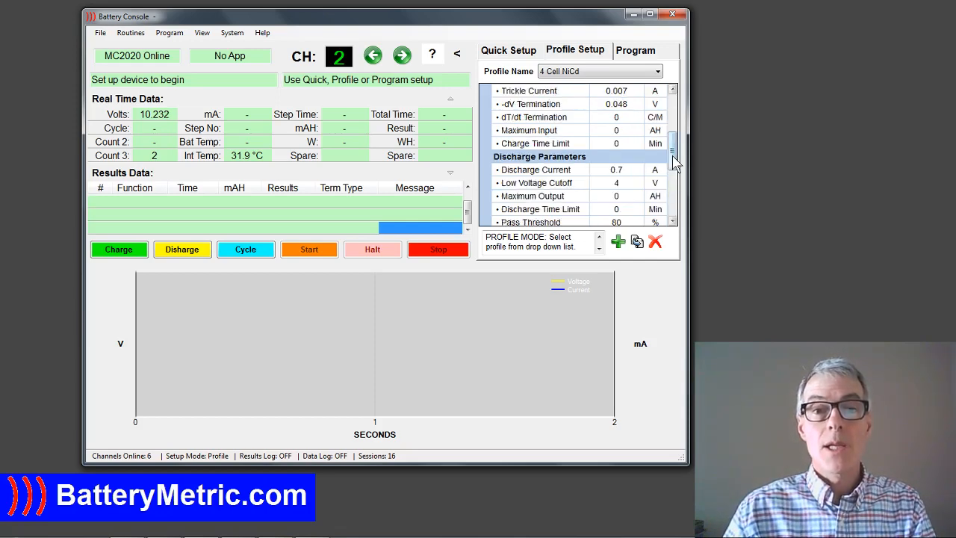
mouse_move(675, 163)
left_mouse_down()
mouse_move(675, 153)
mouse_move(677, 176)
left_mouse_up()
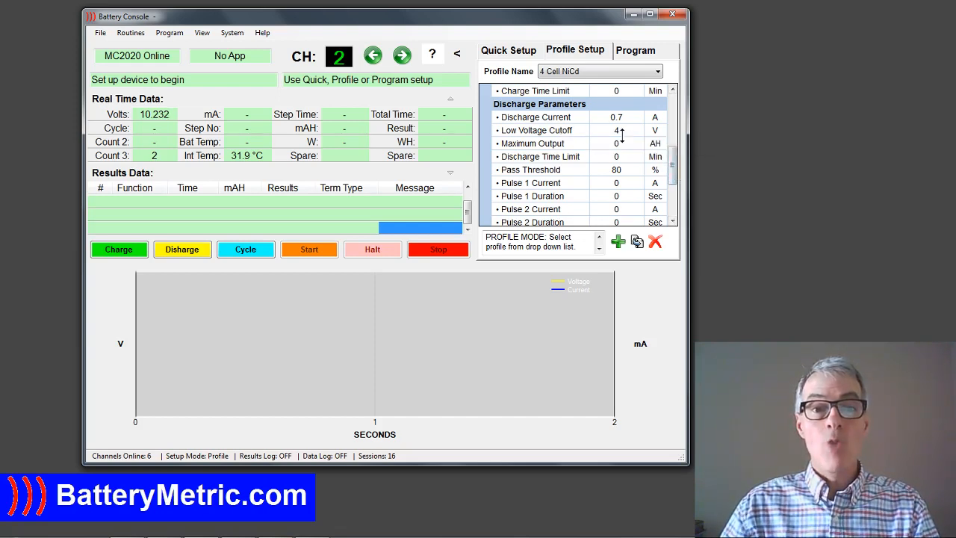
scroll(628, 140, "up", 5)
left_click(676, 181)
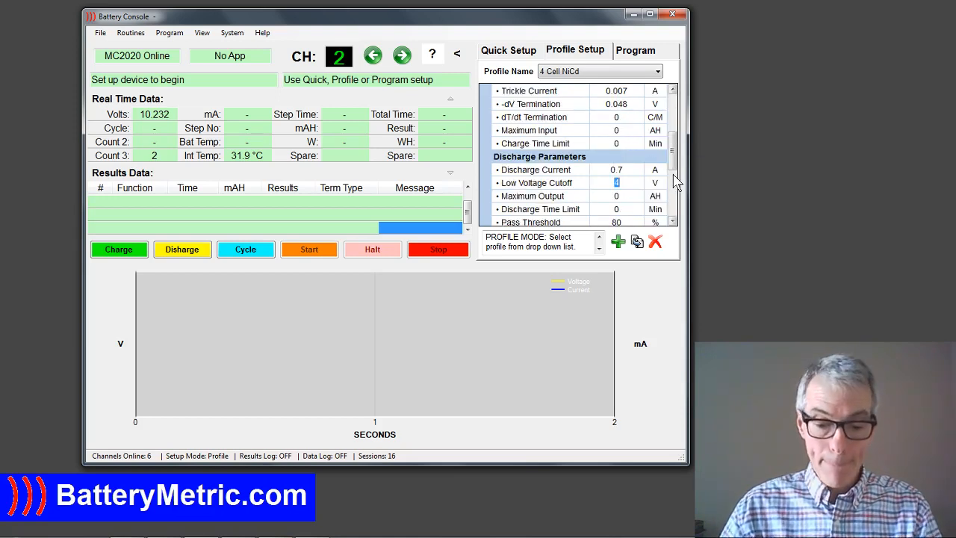
type("7.2")
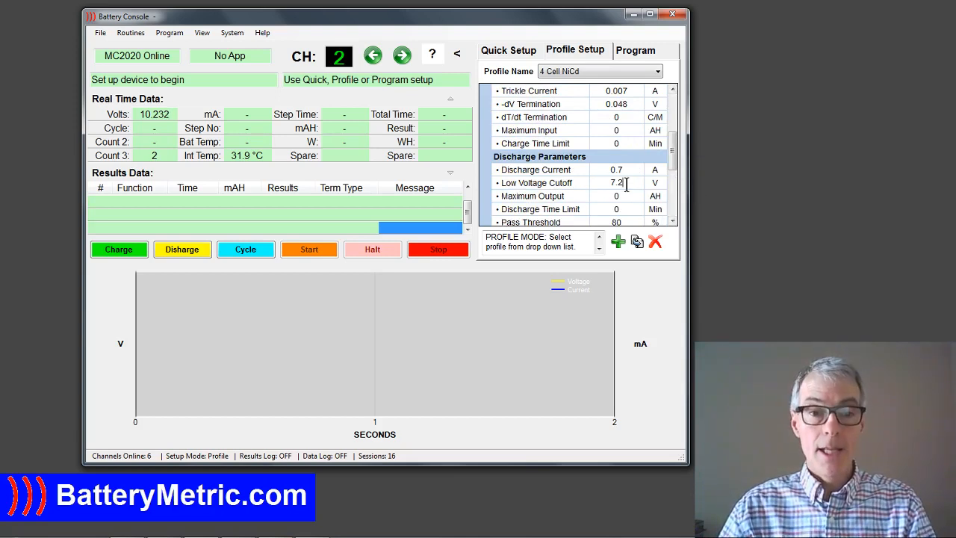
Set the discharge current of the NiCd profile to 0.4 A.
scroll(638, 203, "up", 4)
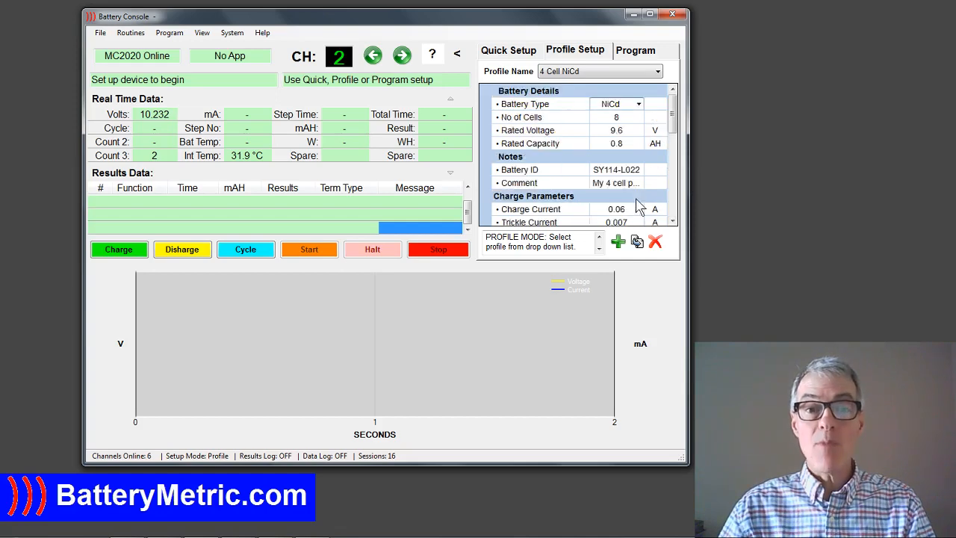
left_click_drag(680, 129, 682, 172)
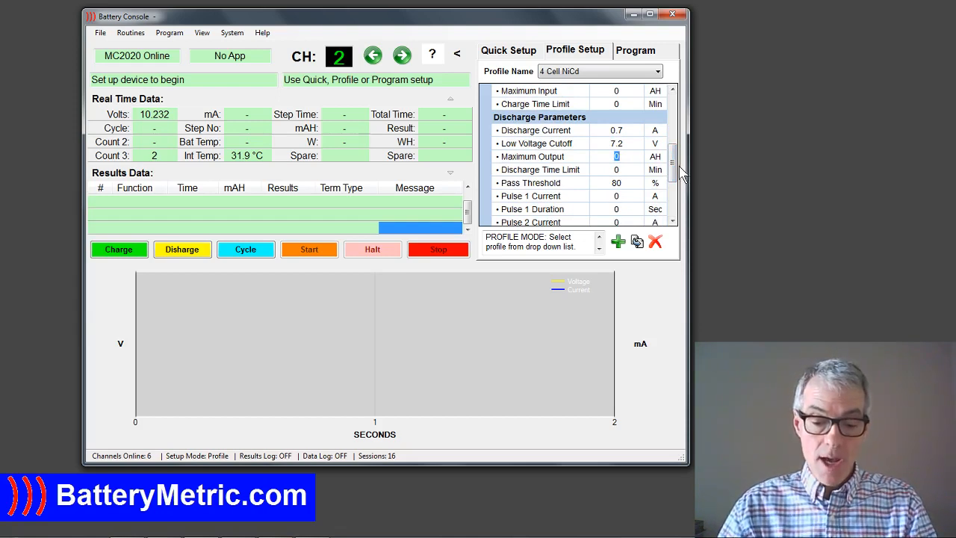
left_click(624, 131)
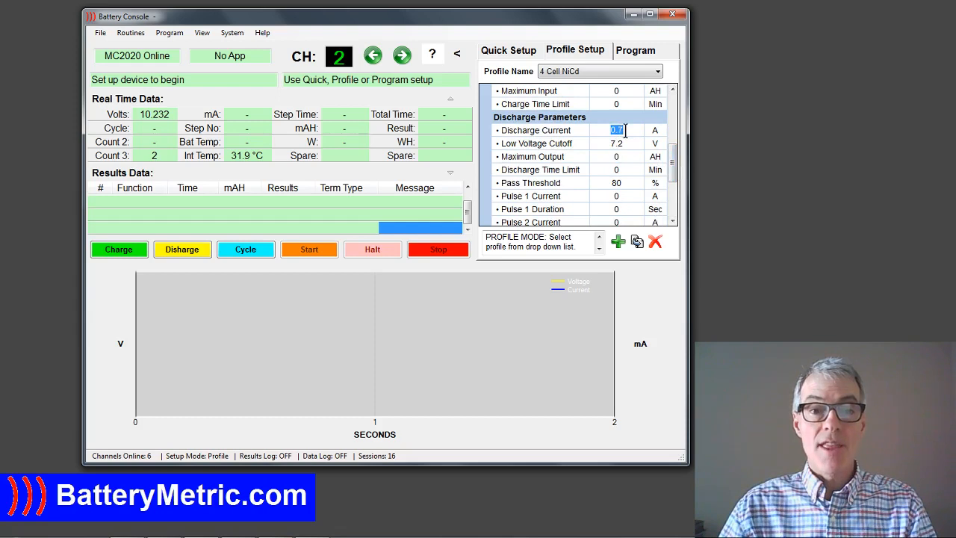
type("0.4")
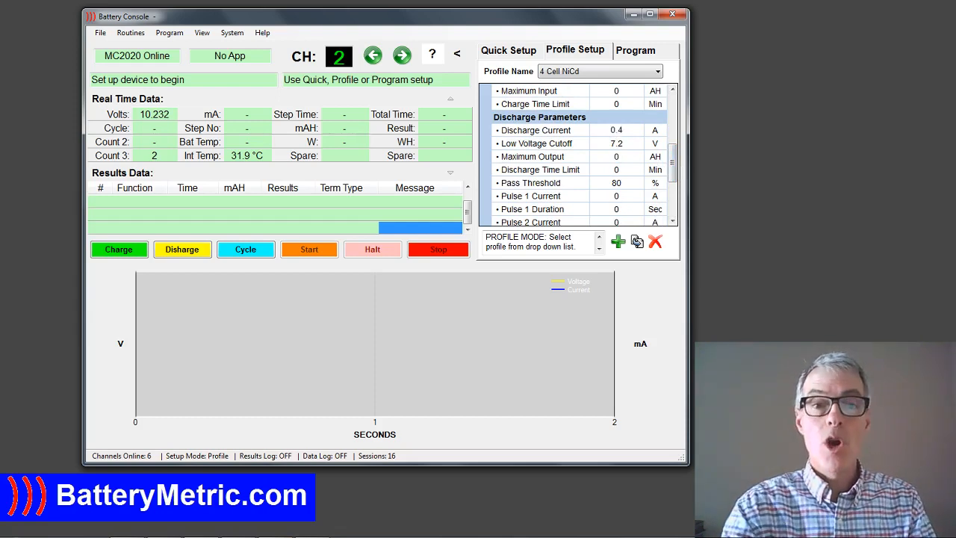
key("Return")
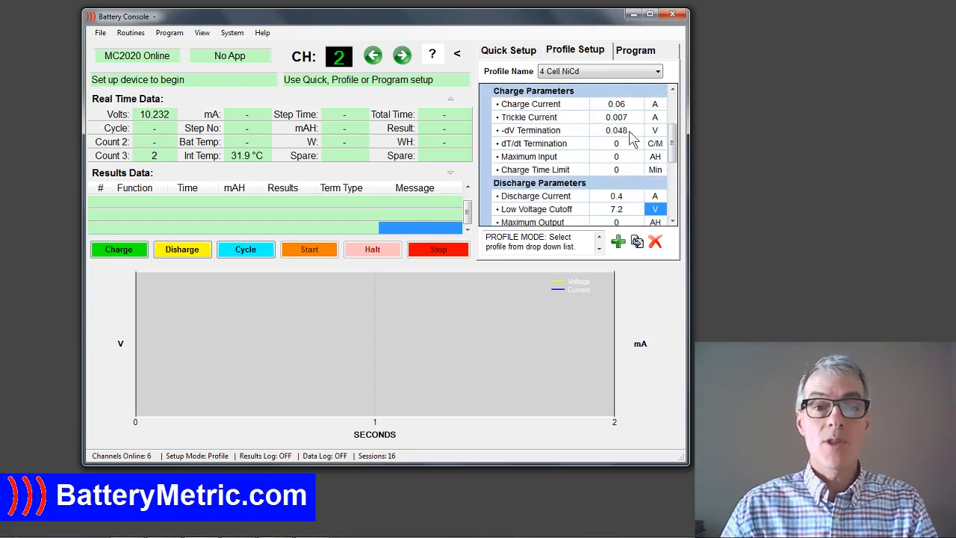
Review the remaining discharge parameters, and load and start the Discharge routine on channel 2.
left_click(673, 222)
left_click(673, 222)
left_click(673, 222)
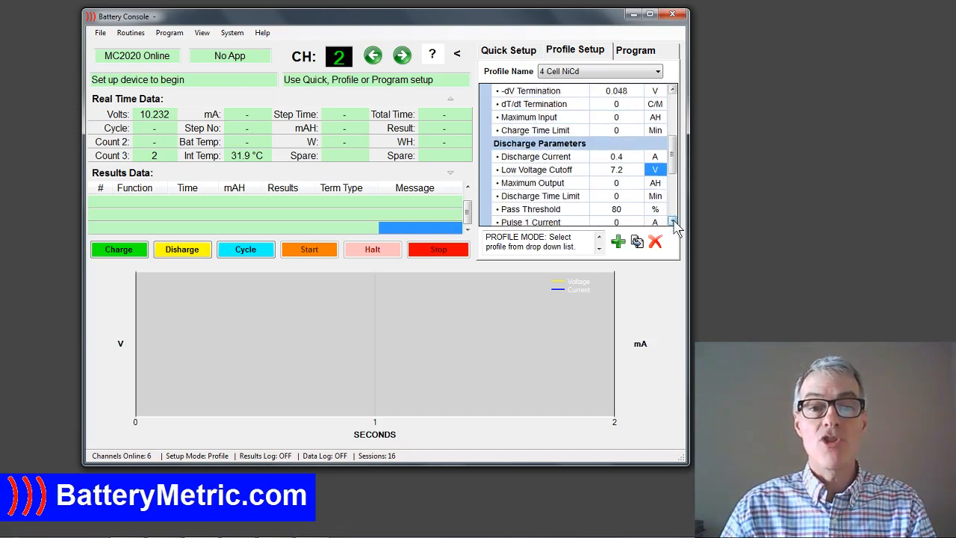
left_click(673, 222)
left_click(673, 222)
left_click(673, 222)
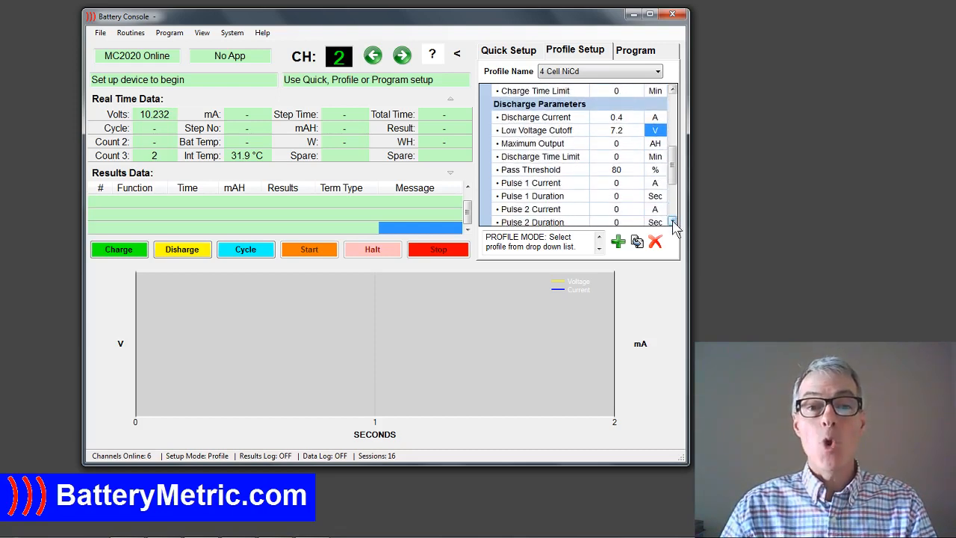
left_click(673, 222)
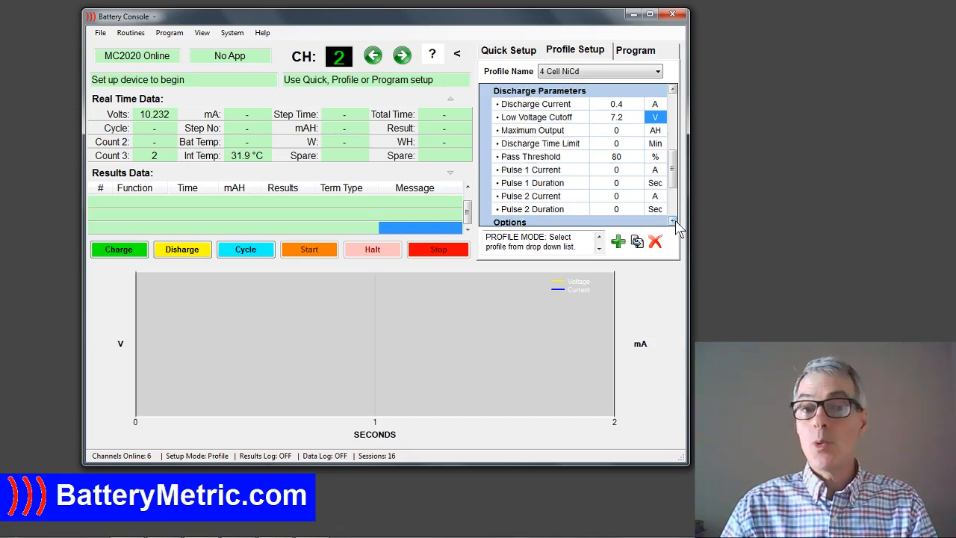
left_click(183, 250)
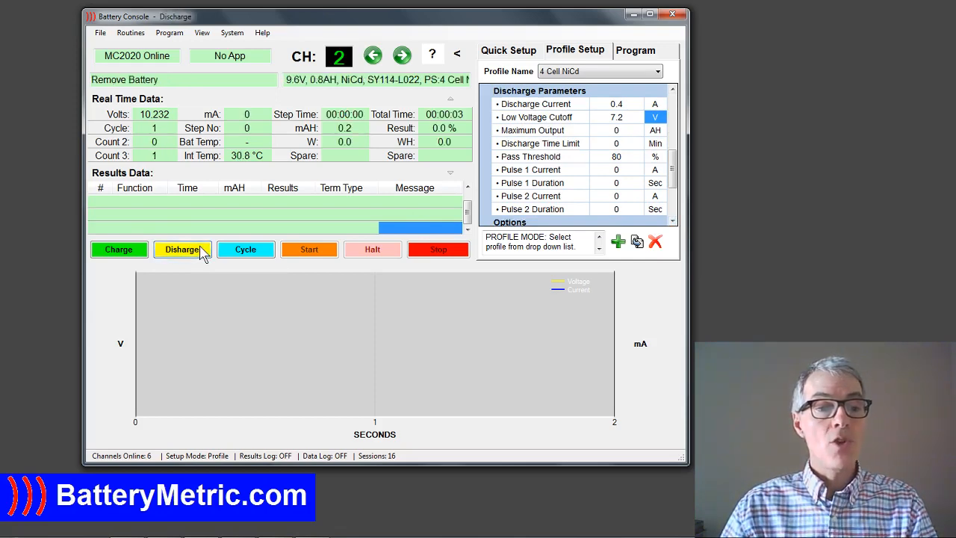
left_click(327, 257)
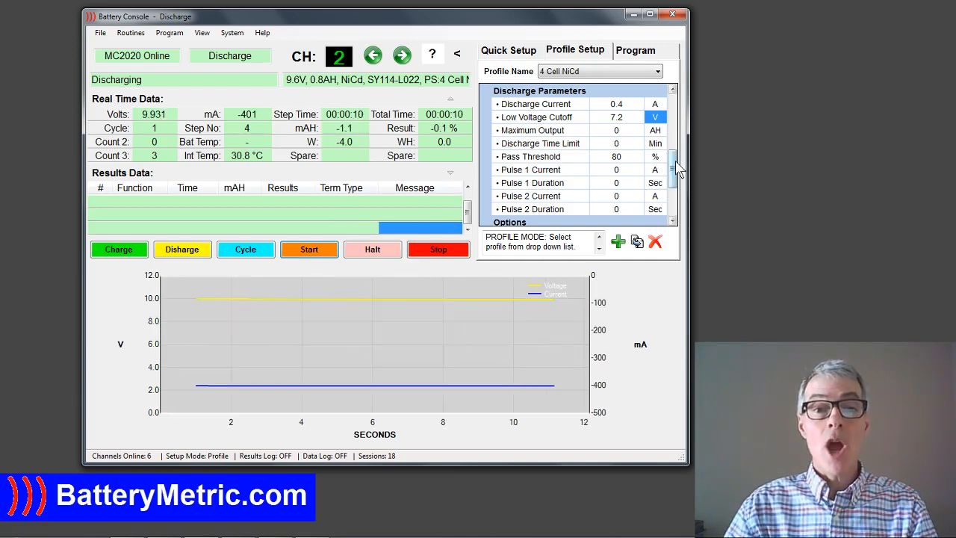
Switch to channel 6 and select the 3 Cell NiCd profile for it.
left_click_drag(675, 169, 675, 196)
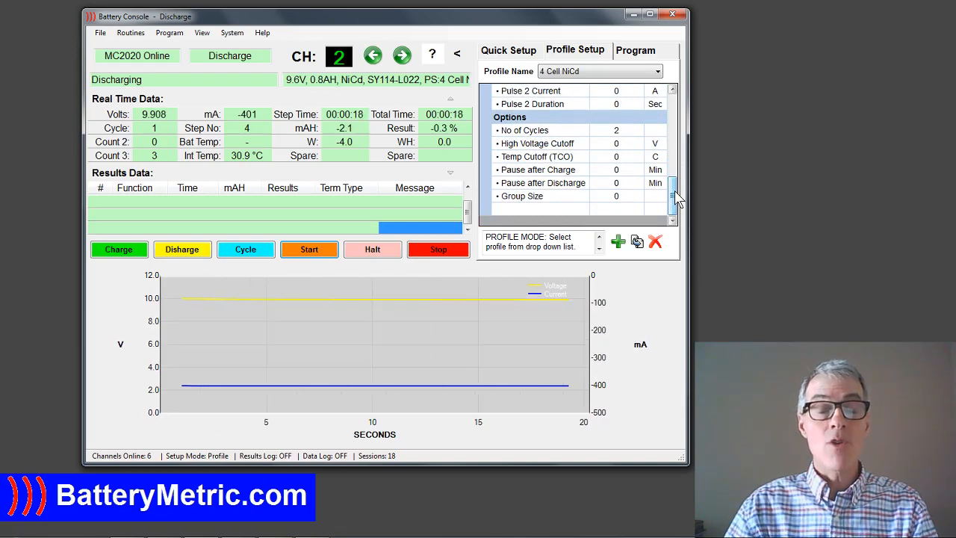
left_click_drag(675, 197, 676, 145)
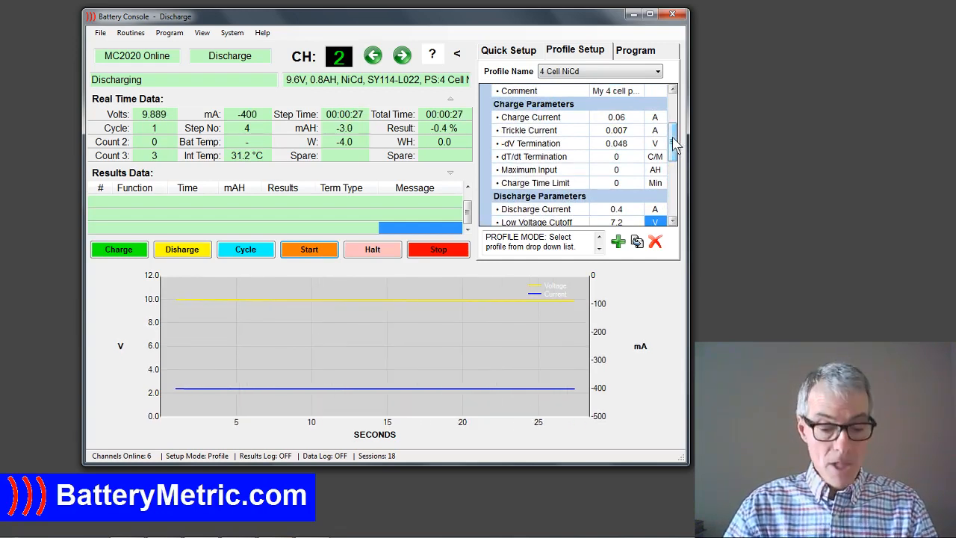
left_click(404, 59)
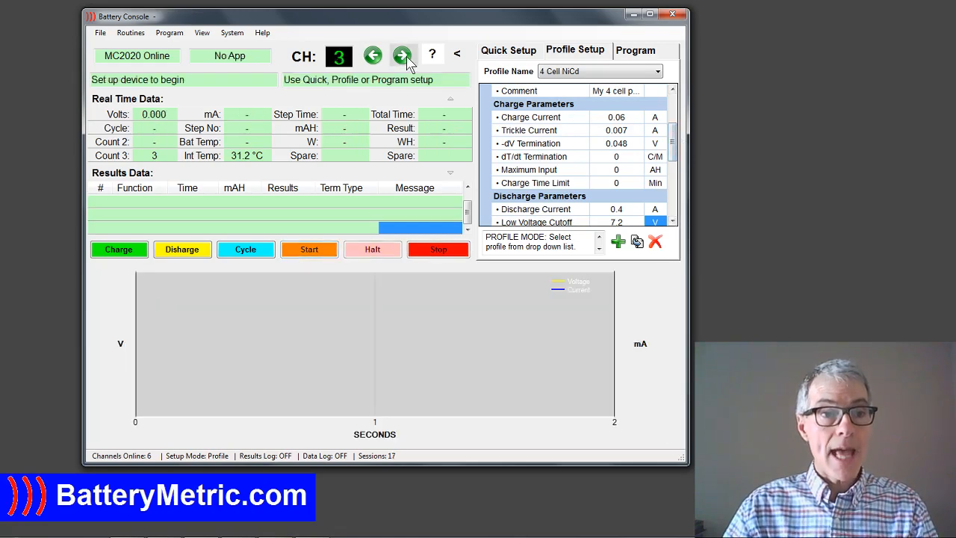
left_click(406, 59)
left_click(407, 60)
left_click(407, 59)
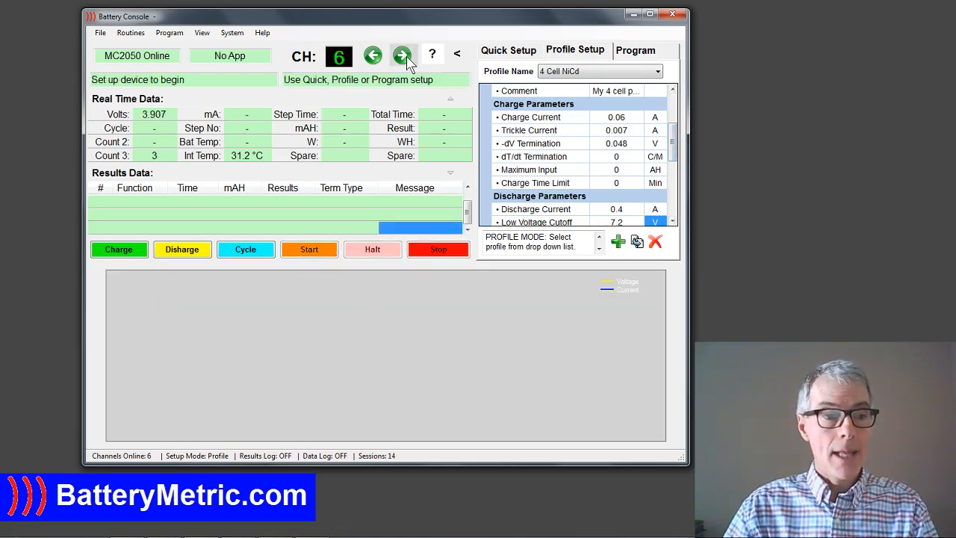
left_click(649, 73)
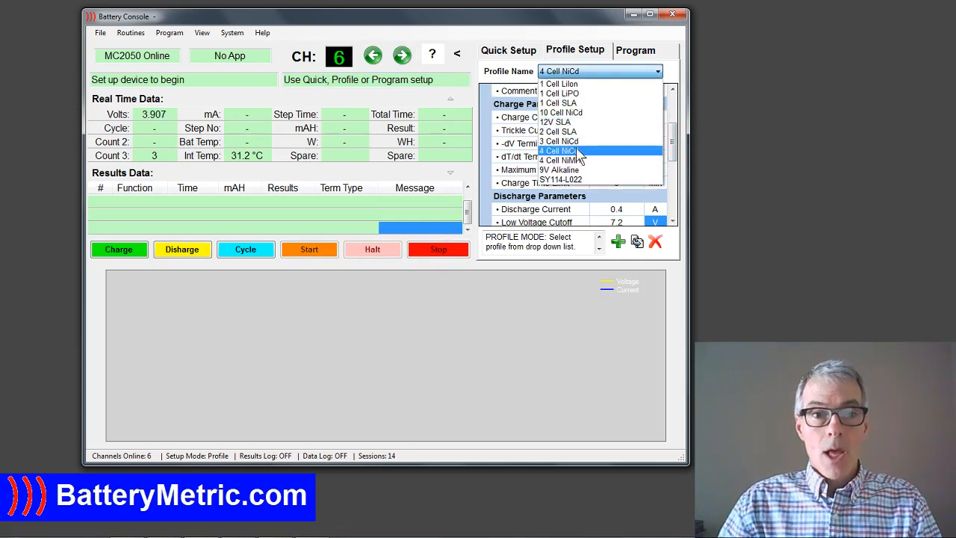
left_click(575, 141)
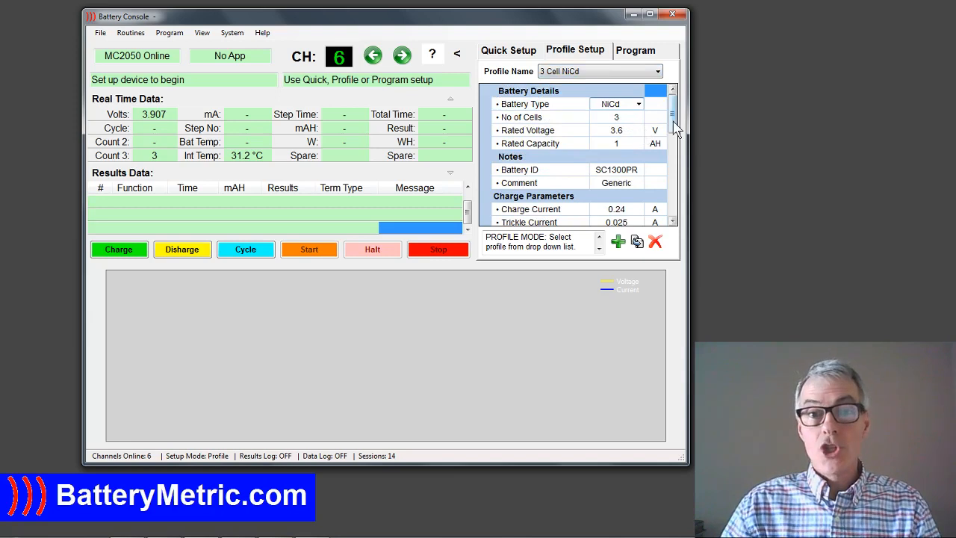
Set the rated capacity in the 3 Cell NiCd profile's battery details to 1.2 AH.
left_click_drag(674, 123, 679, 153)
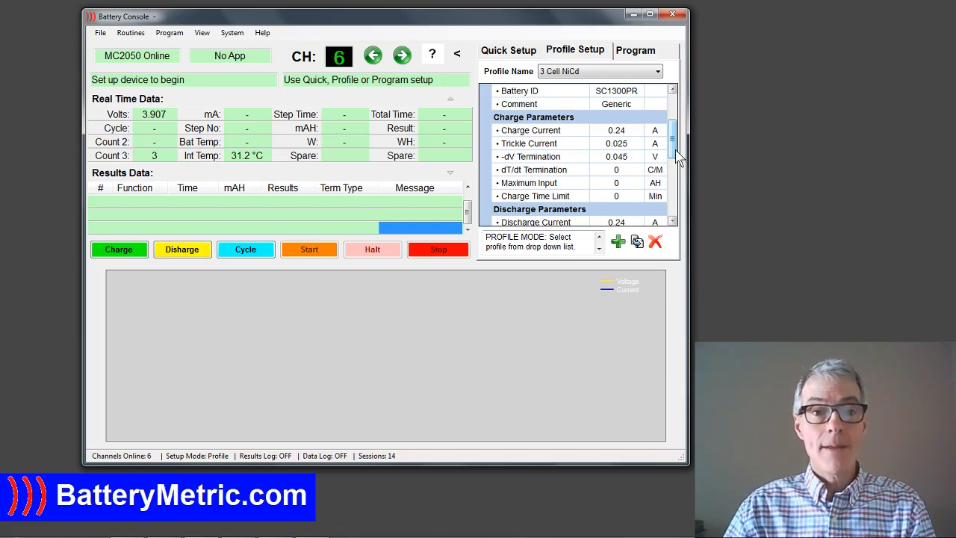
left_click_drag(678, 155, 677, 142)
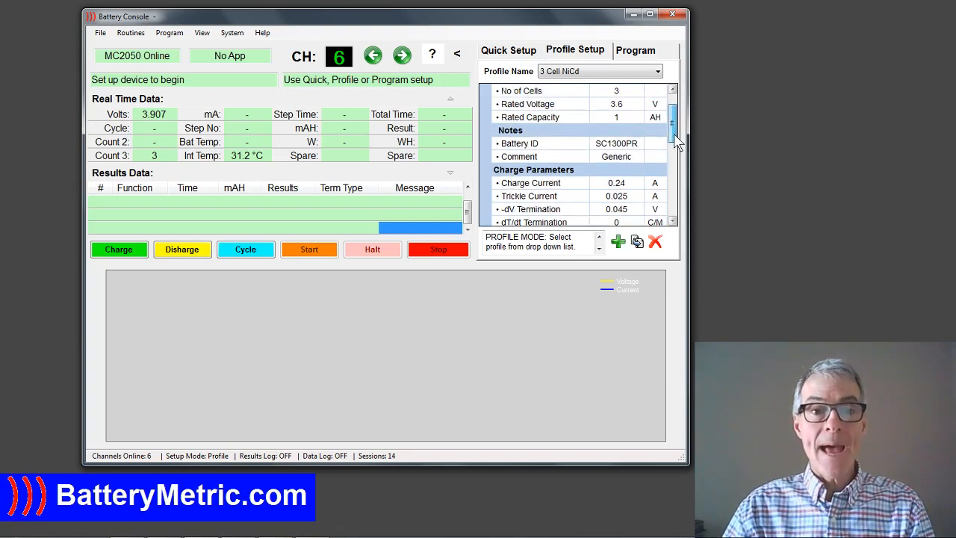
left_click(616, 118)
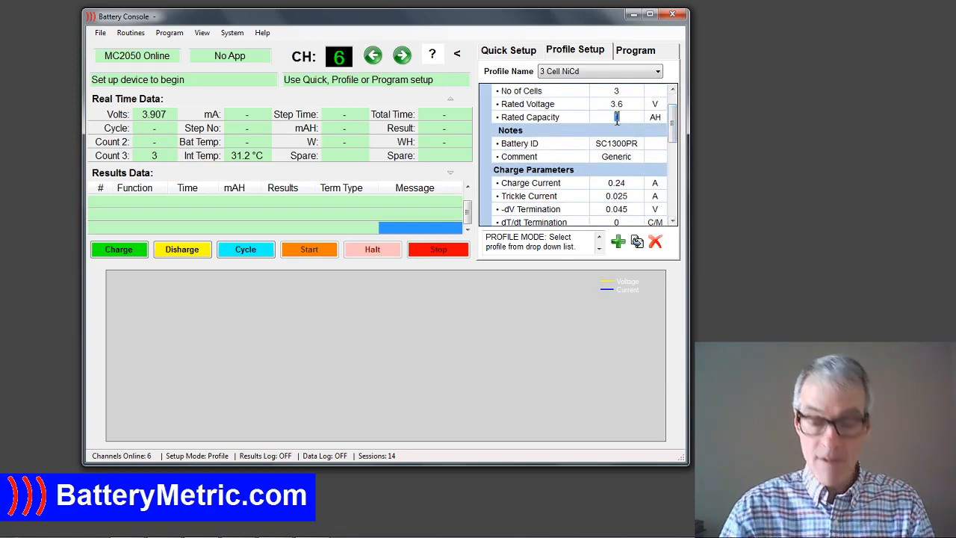
type("1.2")
key("Return")
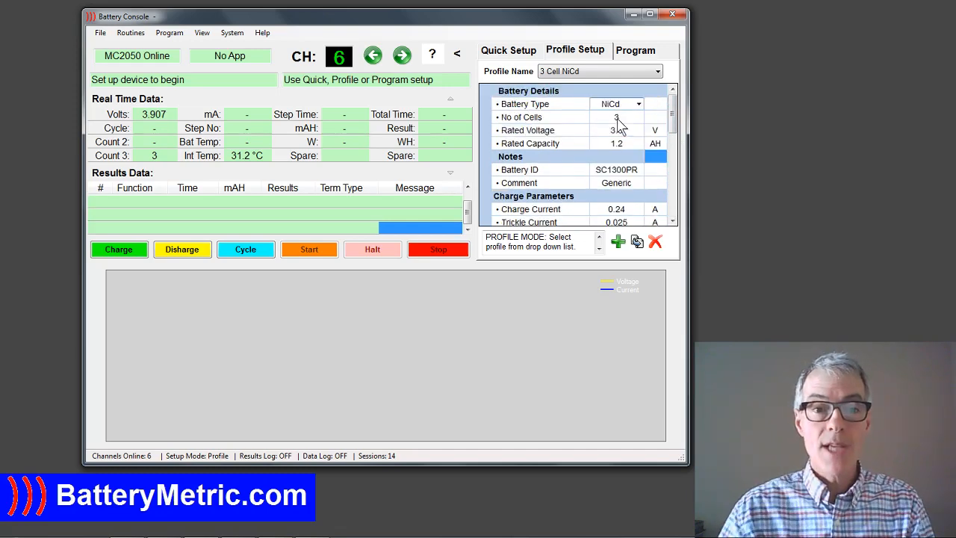
Set the charge current in the 3 Cell NiCd profile's charge parameters to 1.2 A.
left_click(675, 193)
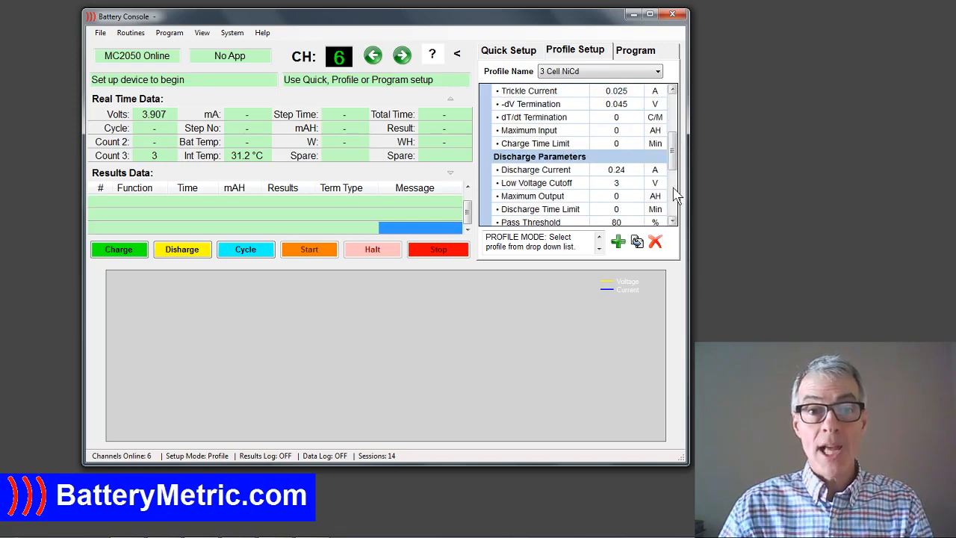
left_click_drag(676, 160, 678, 147)
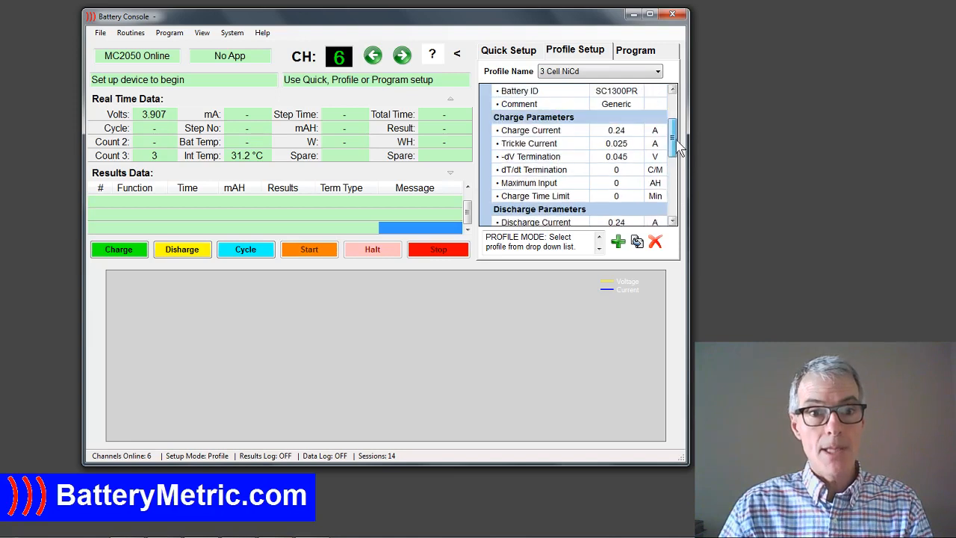
left_click(629, 131)
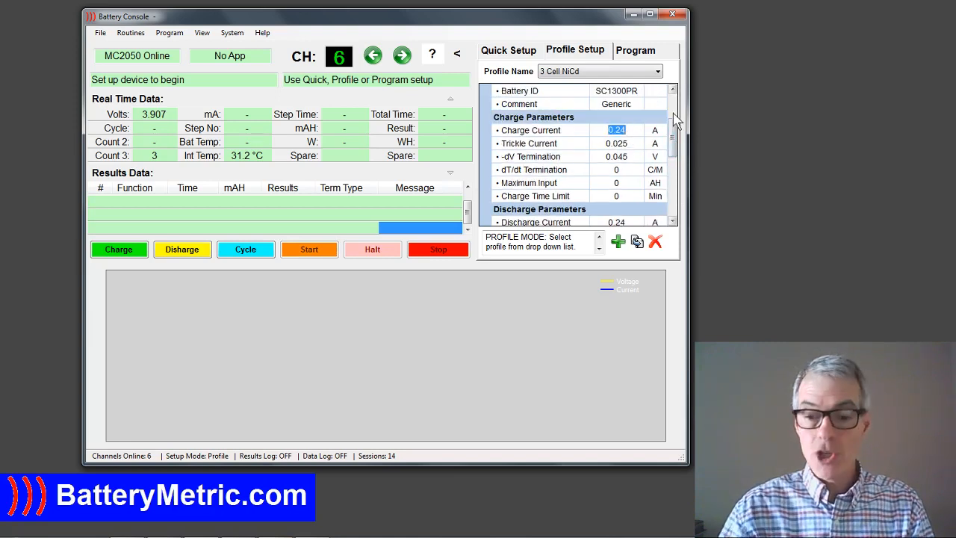
type("1.2")
key("Return")
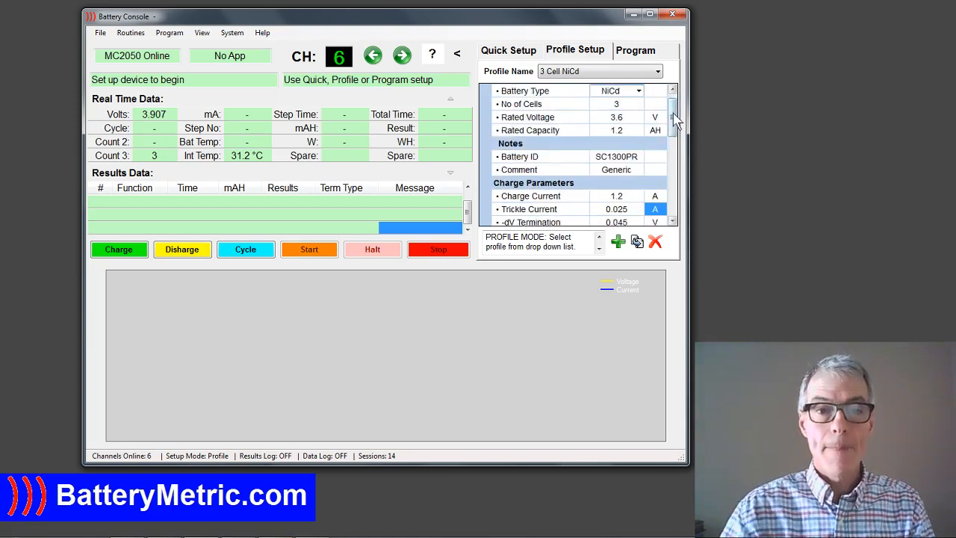
Review the remaining charge parameters, and load and start the Charge routine on channel 6.
scroll(674, 224, "down", 2)
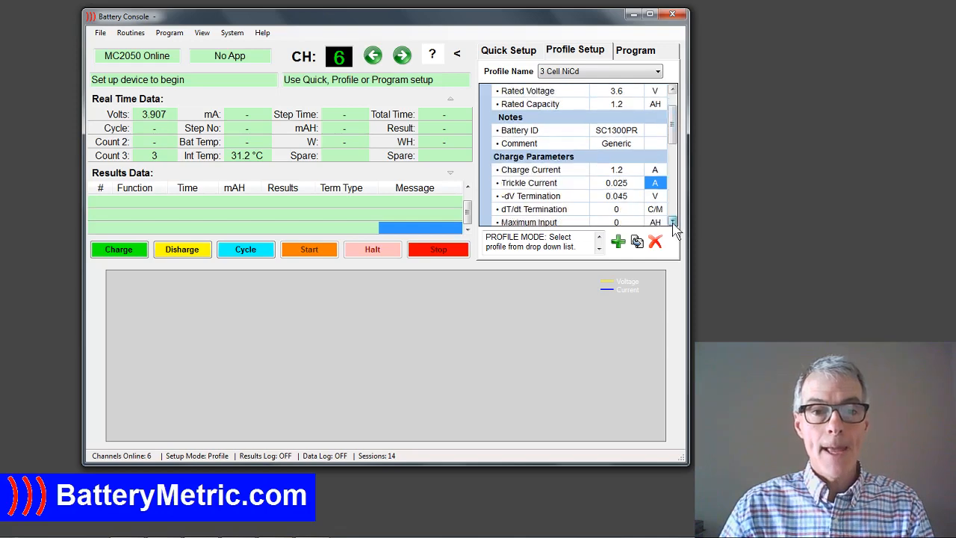
scroll(675, 224, "down", 3)
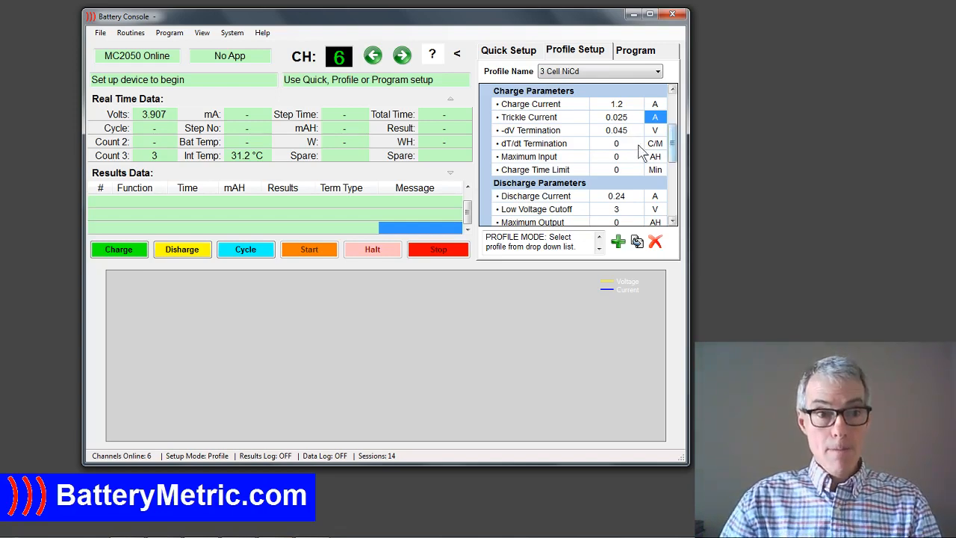
left_click(118, 252)
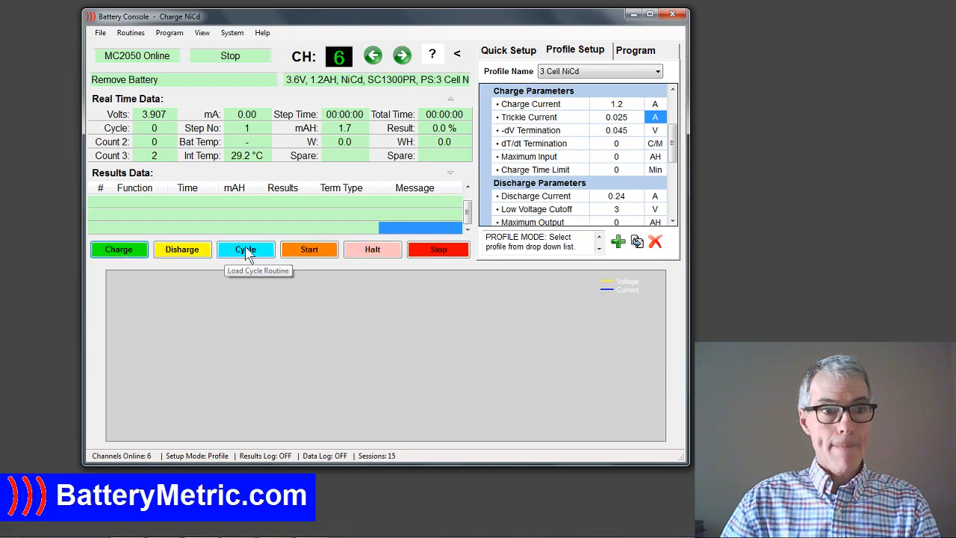
left_click(313, 252)
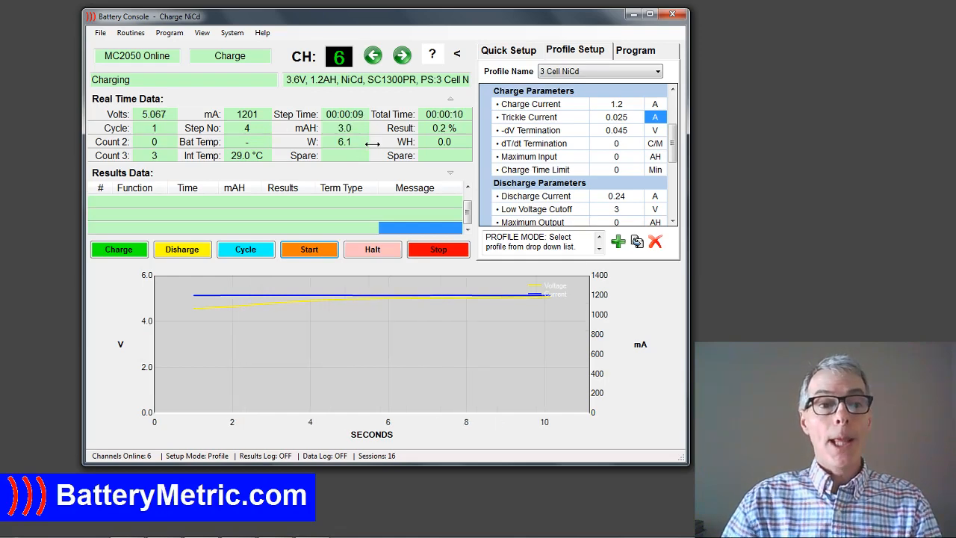
Check the progress of the LiIon charge on channel 1 and the NiCd discharge on channel 2.
mouse_move(674, 145)
left_mouse_down()
mouse_move(681, 106)
mouse_move(675, 141)
mouse_move(675, 127)
left_mouse_up()
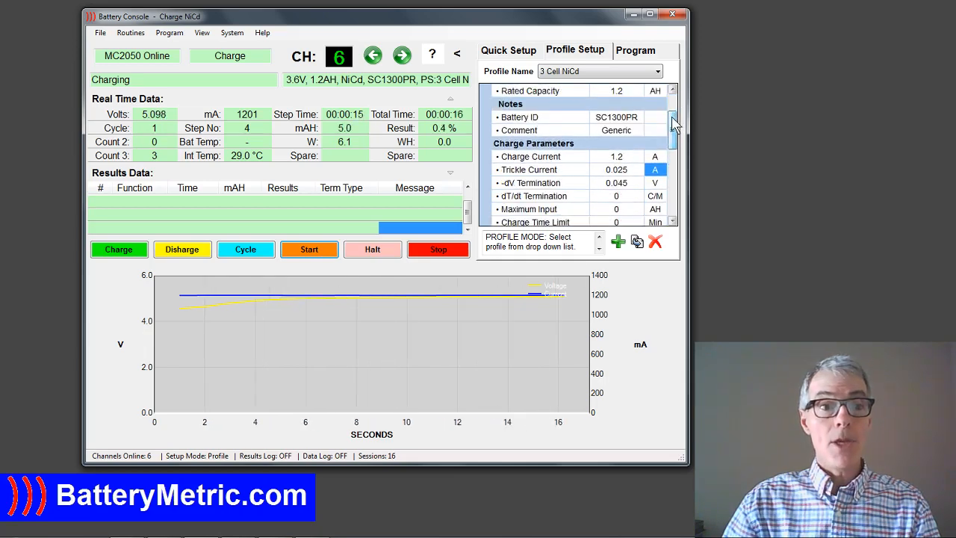
left_click(373, 56)
left_click(372, 56)
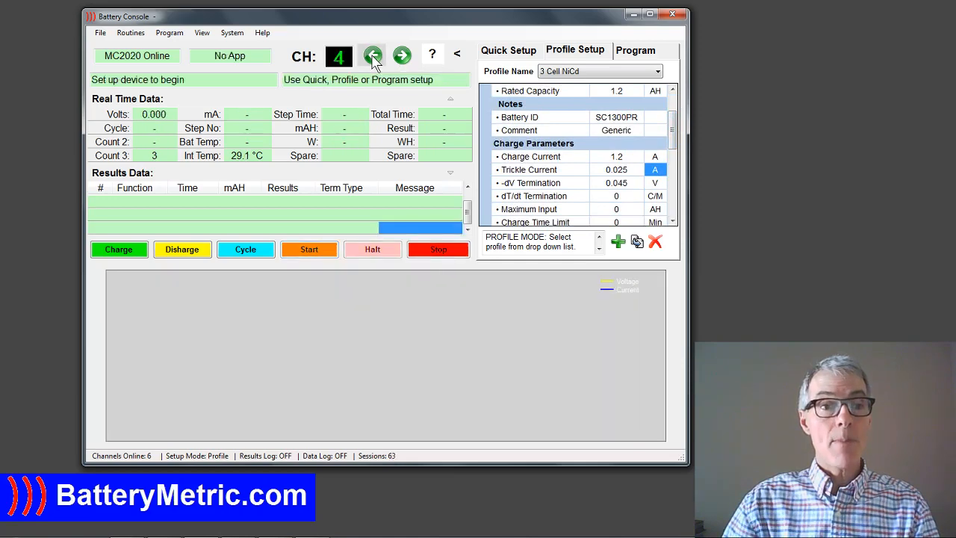
left_click(372, 56)
left_click(372, 56)
left_click(373, 56)
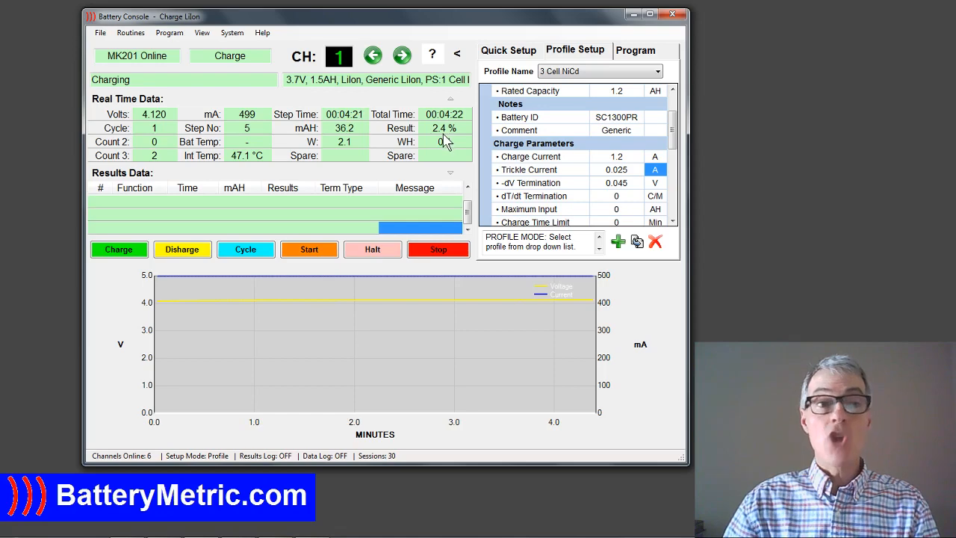
left_click(402, 58)
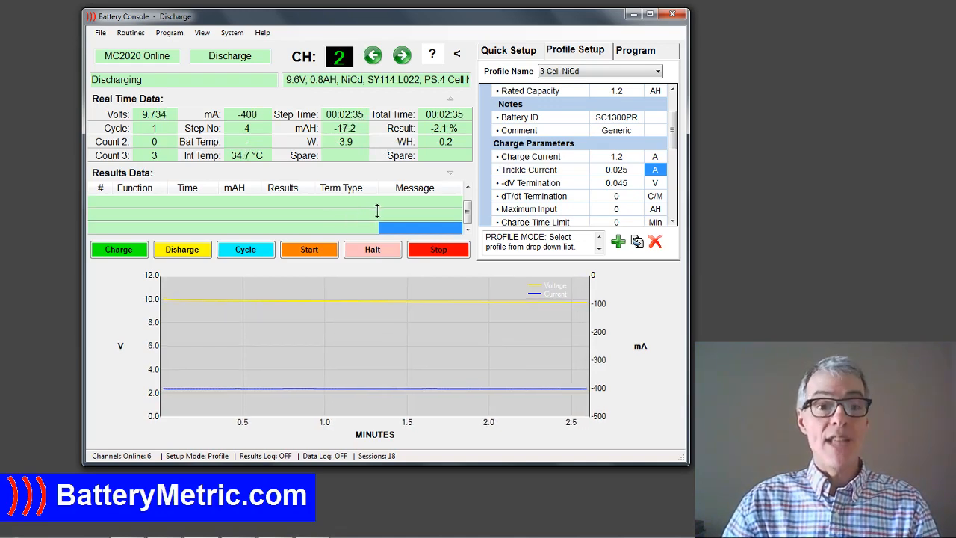
Return to channel 6 and review its charge result and the 3 Cell NiCd profile's charge parameters.
left_click(402, 55)
left_click(401, 55)
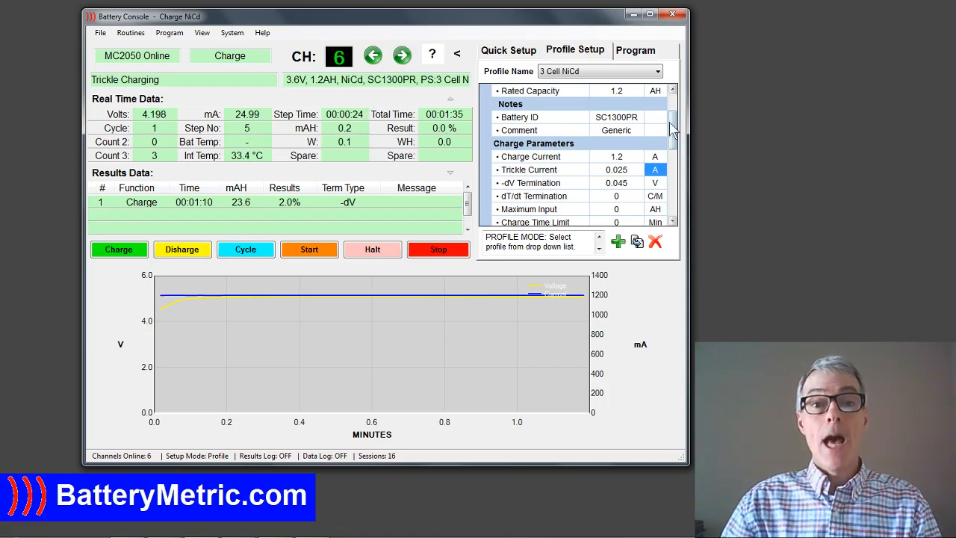
left_click_drag(674, 132, 677, 152)
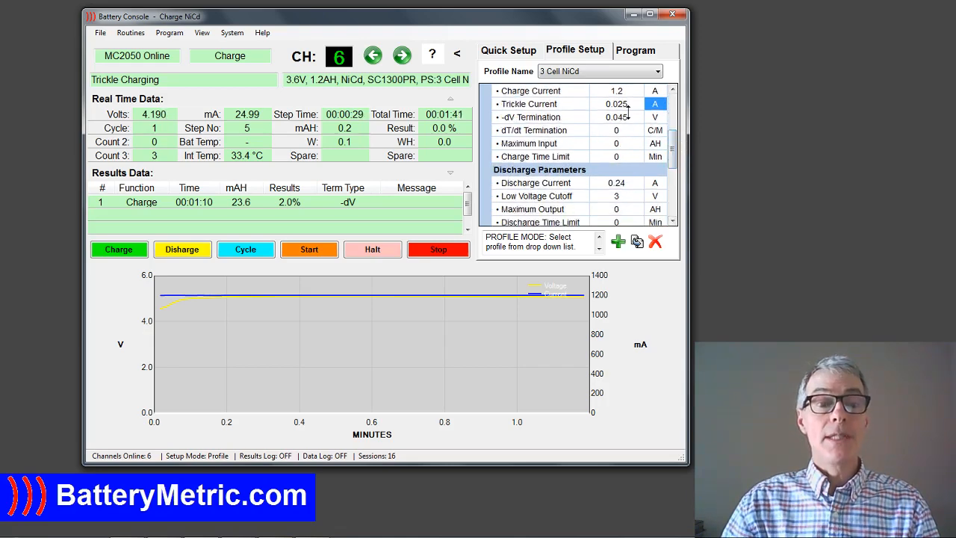
left_click_drag(675, 153, 676, 145)
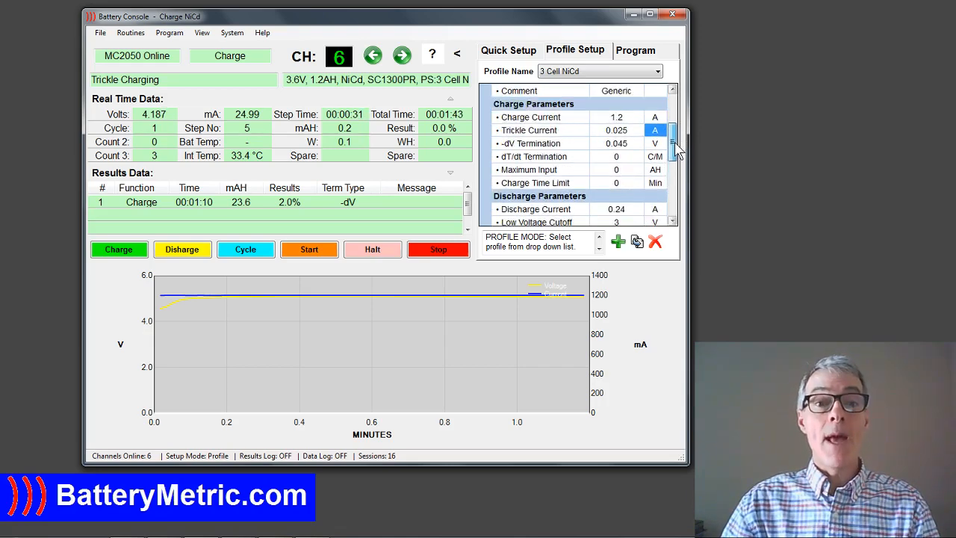